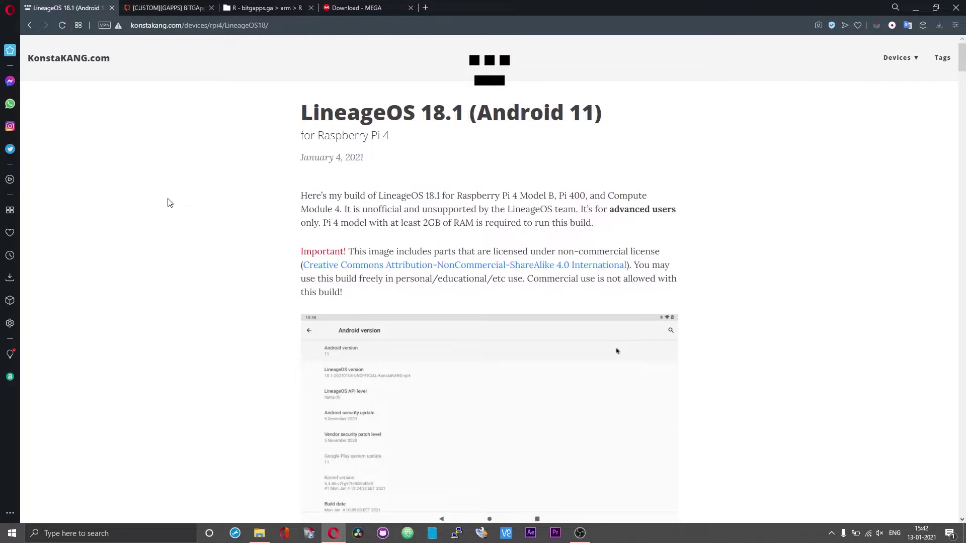
- Review the LineageOS 18.1 for Raspberry Pi 4 page, including the build's download link and list of working features
scroll(170, 203, down, 4)
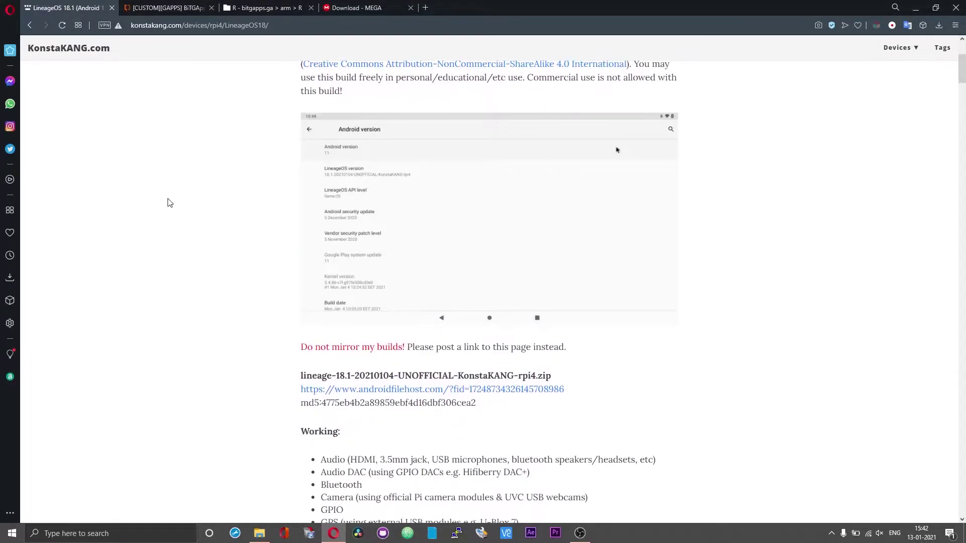
scroll(170, 203, down, 2)
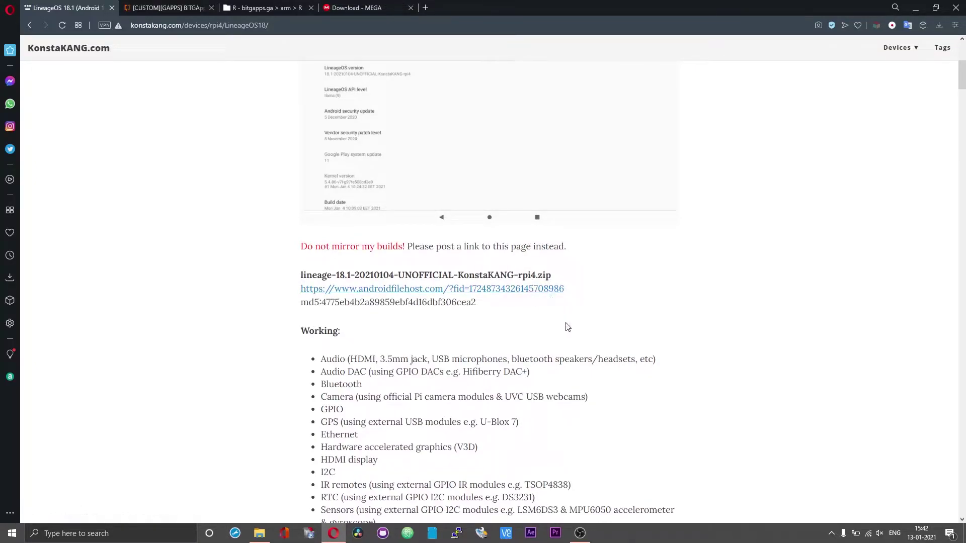
scroll(567, 327, up, 6)
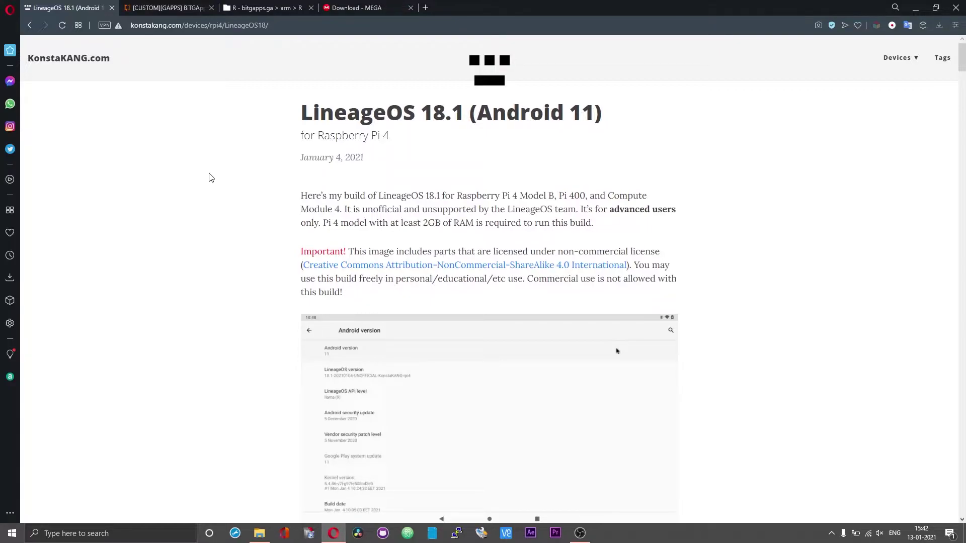
- Go to the BiTGApps thread on XDA and expand the first Packages list in the Downloads post
click(185, 6)
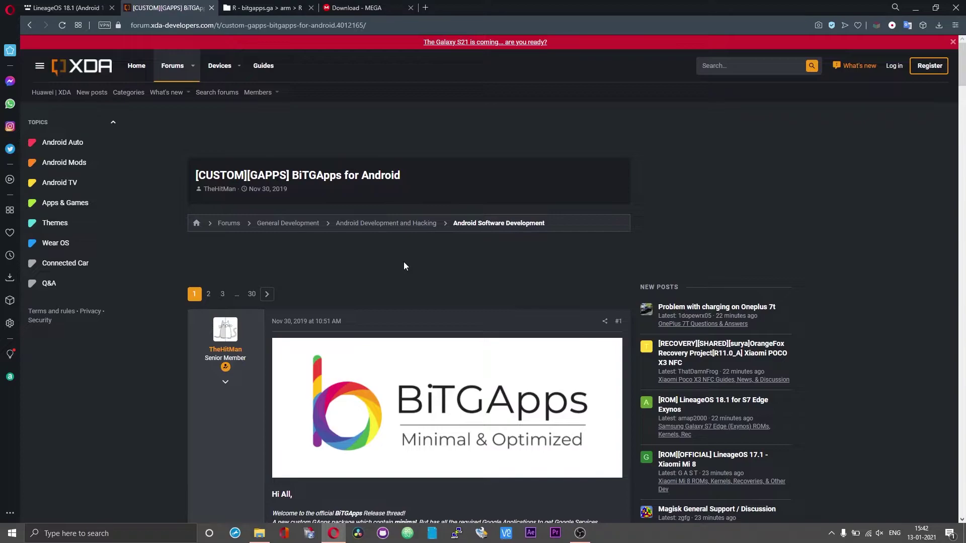
scroll(403, 262, down, 5)
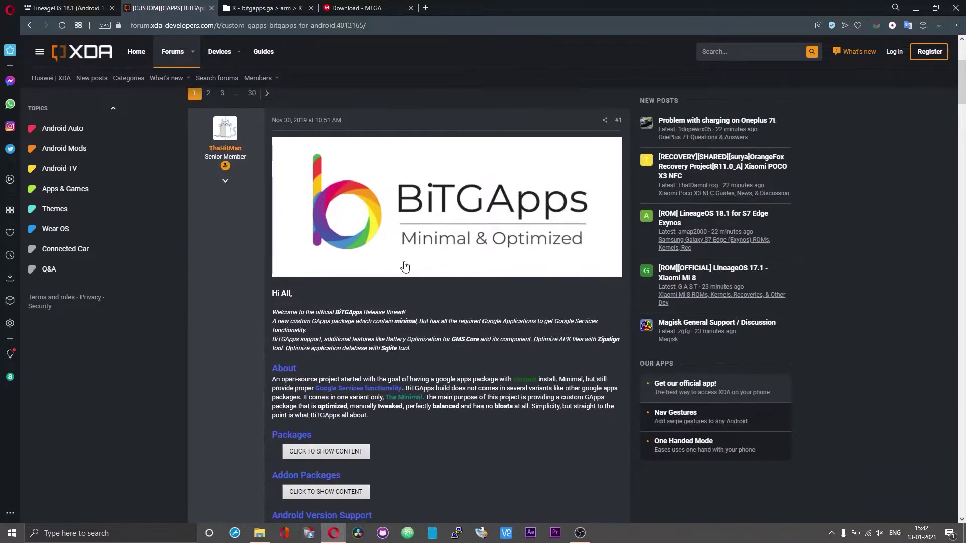
scroll(404, 262, up, 1)
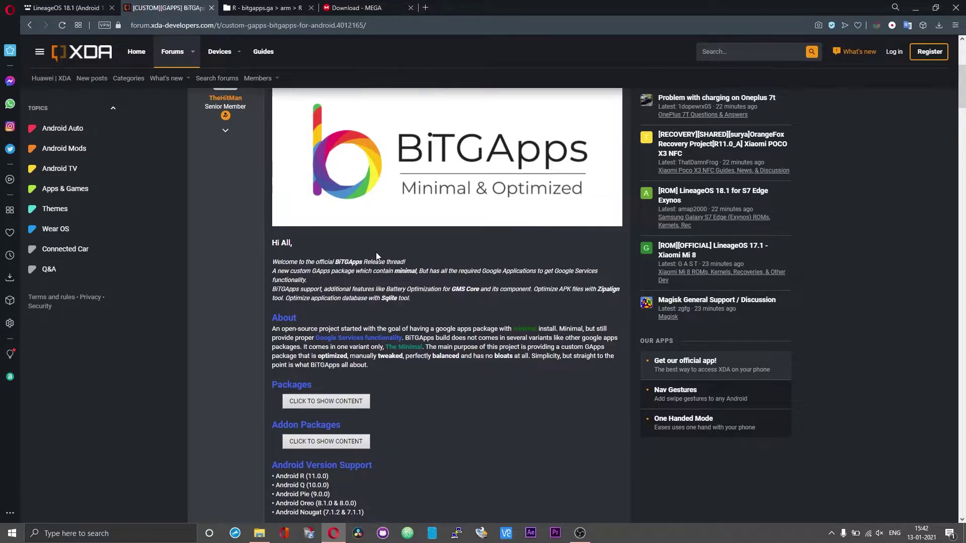
scroll(417, 296, down, 7)
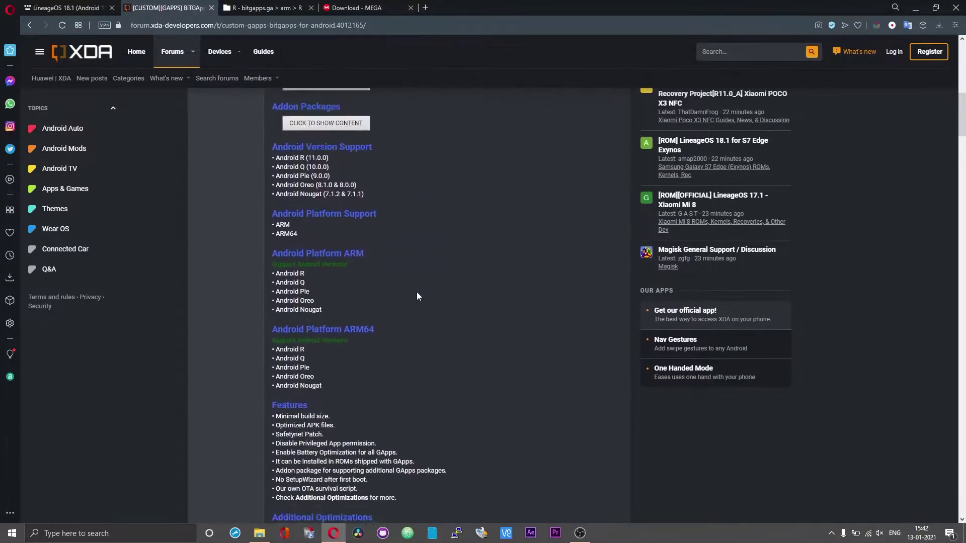
scroll(417, 296, down, 20)
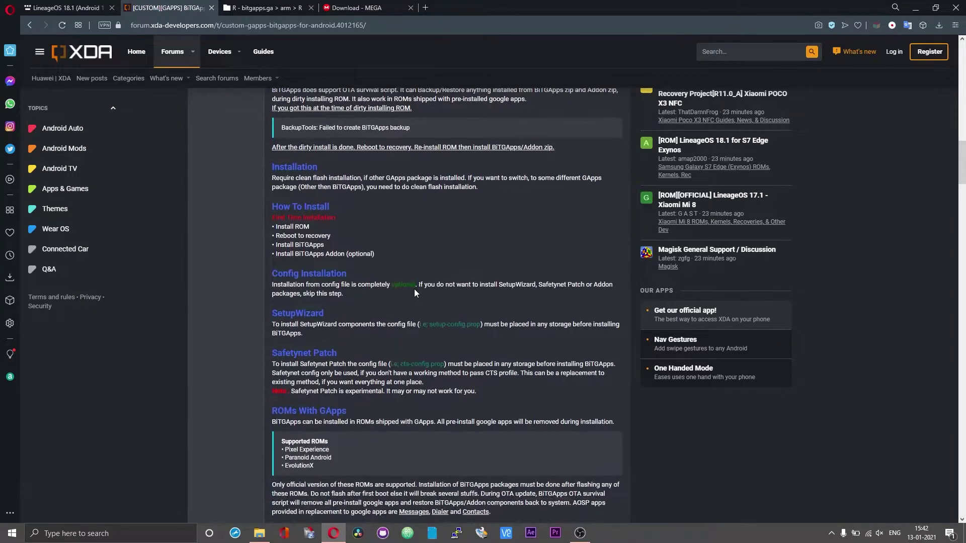
scroll(414, 290, down, 20)
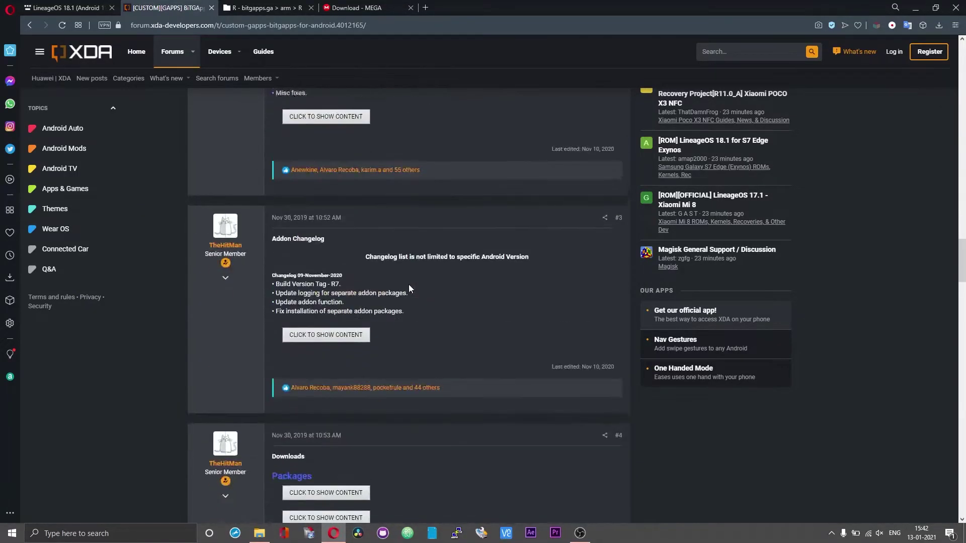
scroll(409, 287, down, 3)
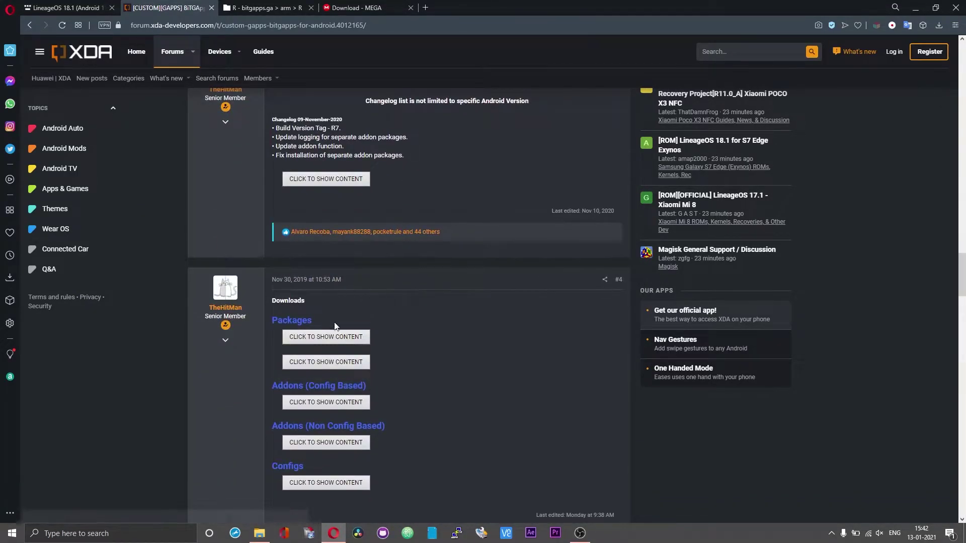
click(334, 345)
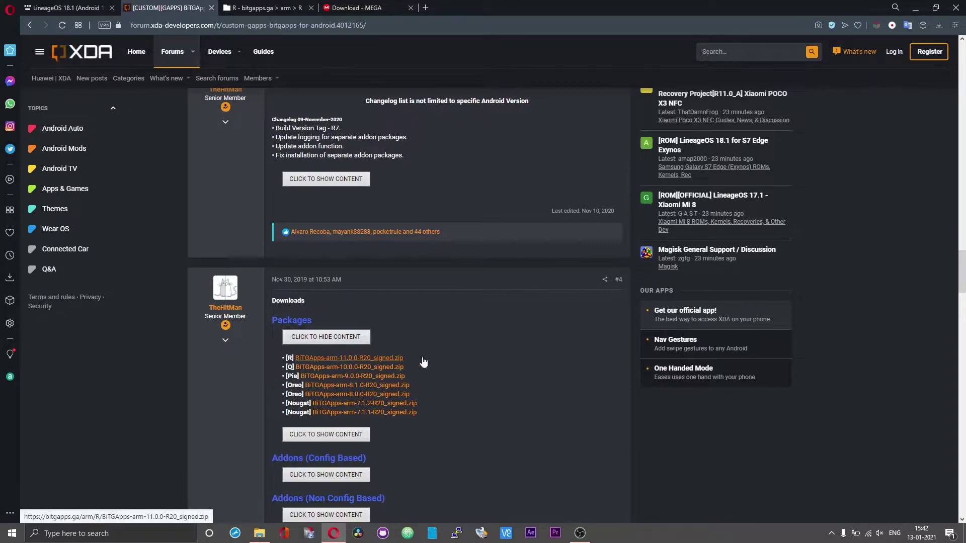
- Check the bitgapps.ga arm/R folder and the MEGA download page for BiTGApps-arm-11.0.0-R19_signed.zip
click(278, 6)
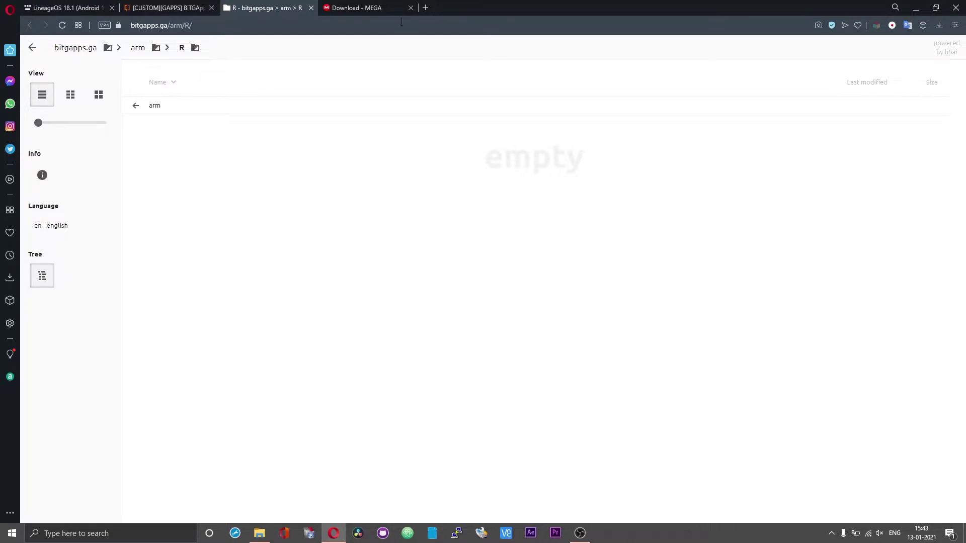
click(374, 6)
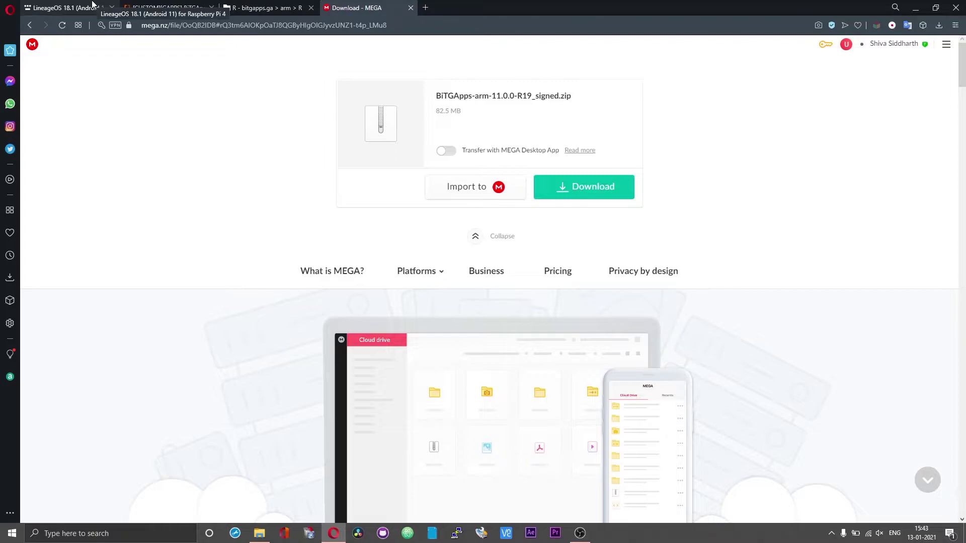
- Switch to File Explorer and copy BiTGApps-arm-11.0.0-R19_signed.zip from the Softwares folder to the USB drive NEW VOLUME (J:)
click(259, 534)
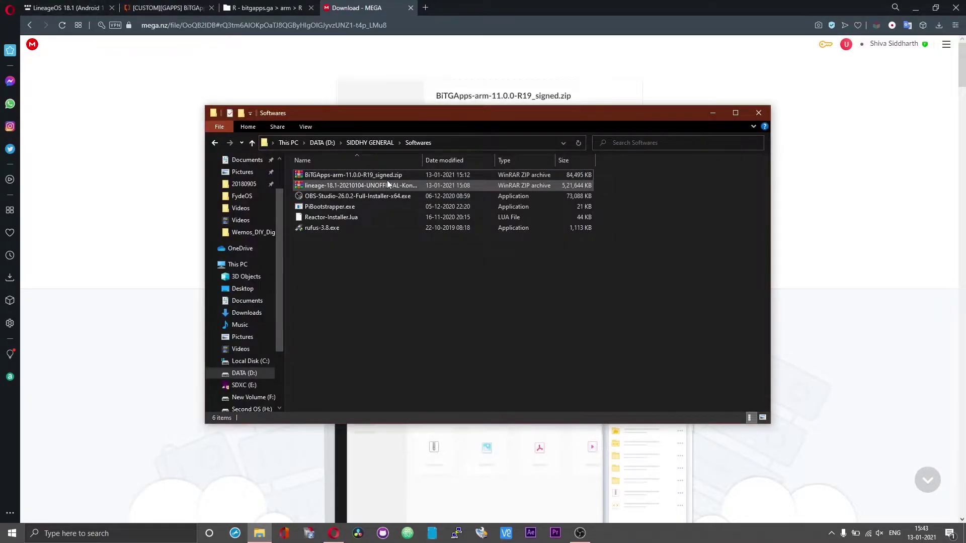
key(super+Home)
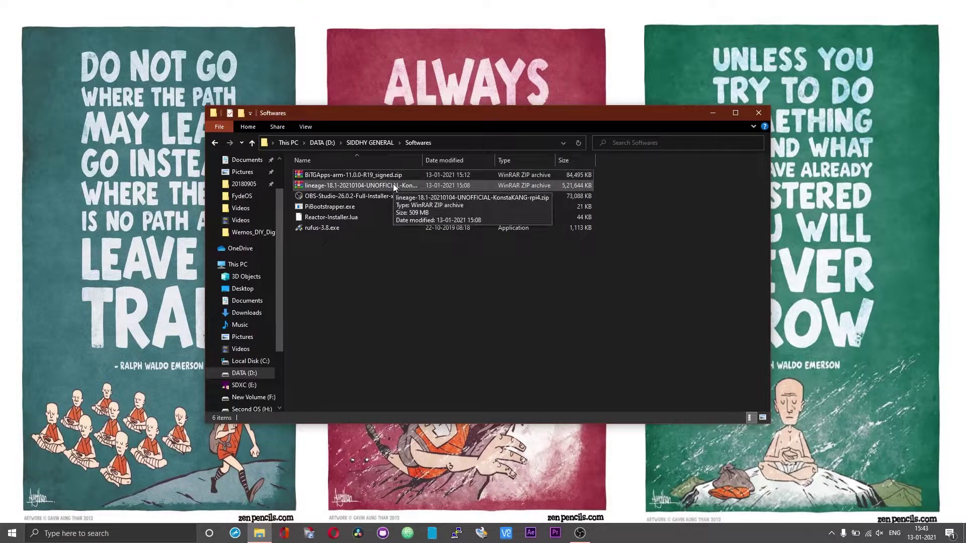
click(393, 174)
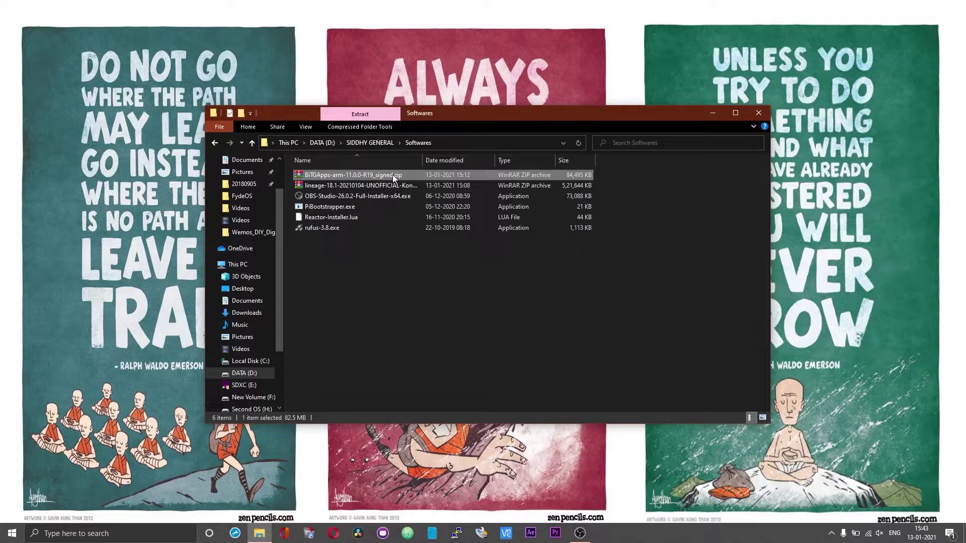
right_click(392, 176)
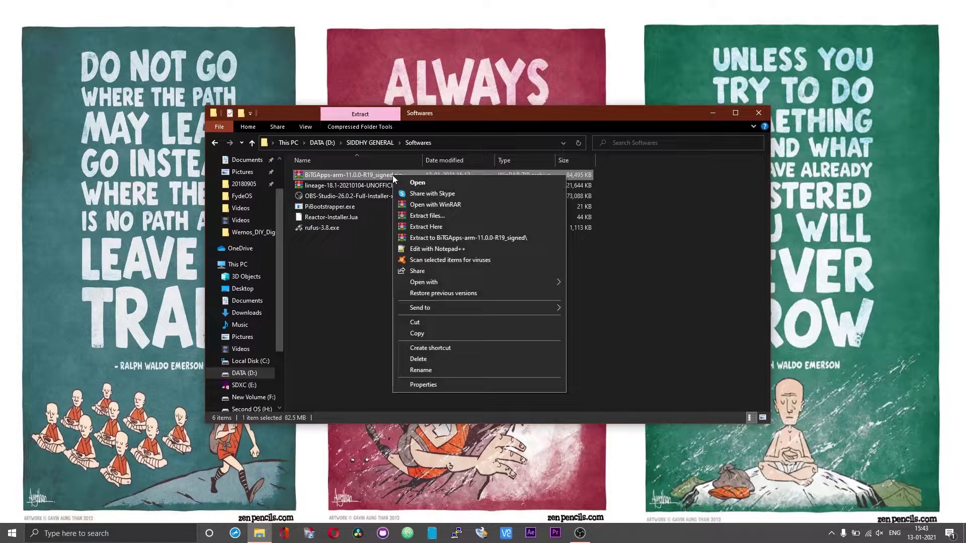
mouse_move(531, 307)
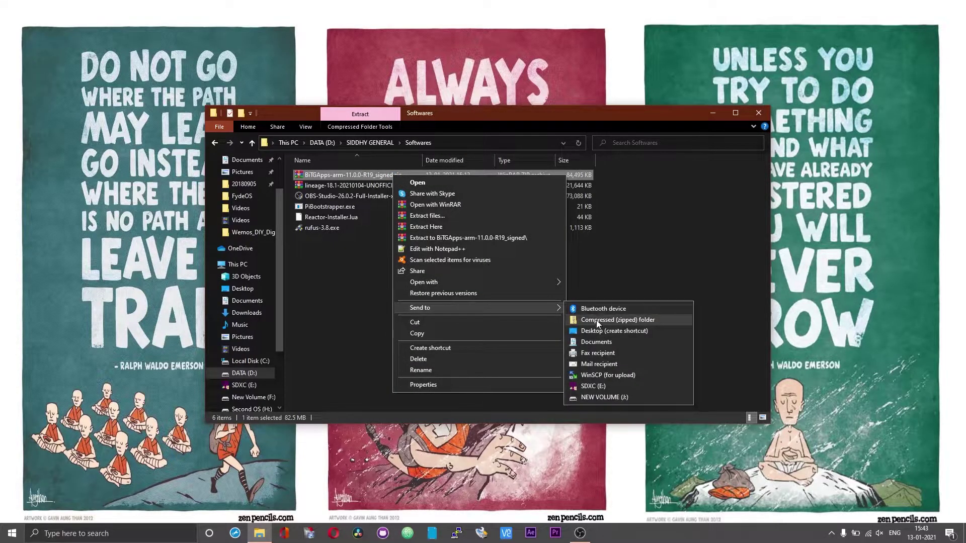
click(600, 398)
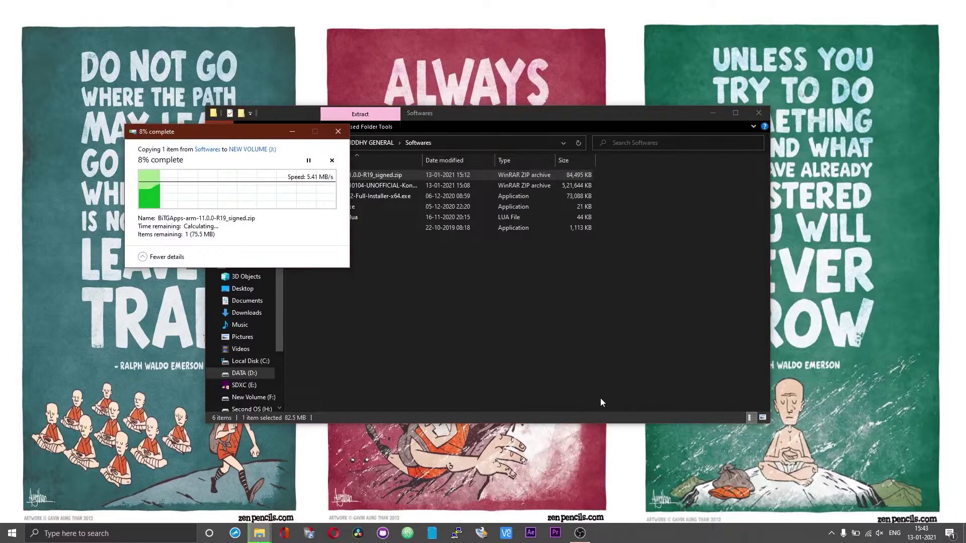
click(535, 308)
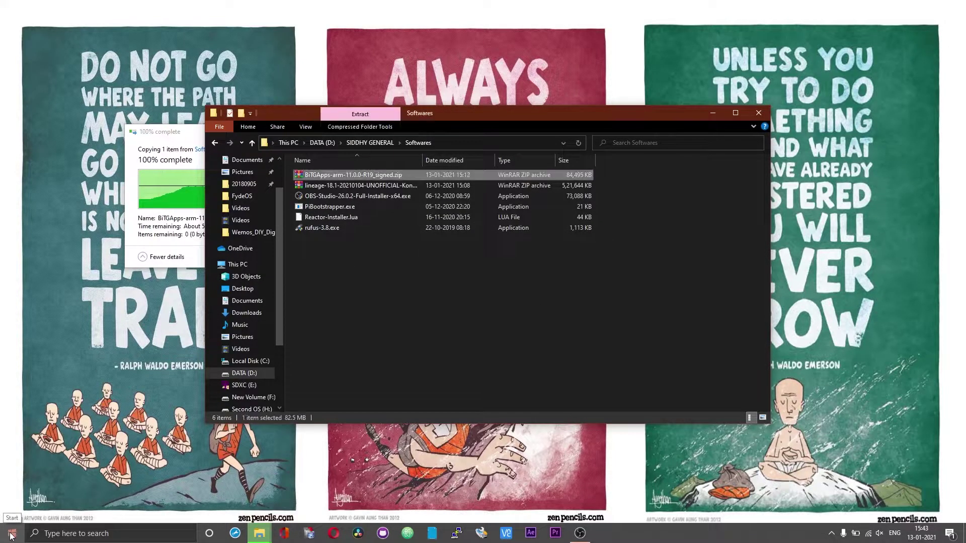
- Find and launch Raspberry Pi Imager
click(11, 534)
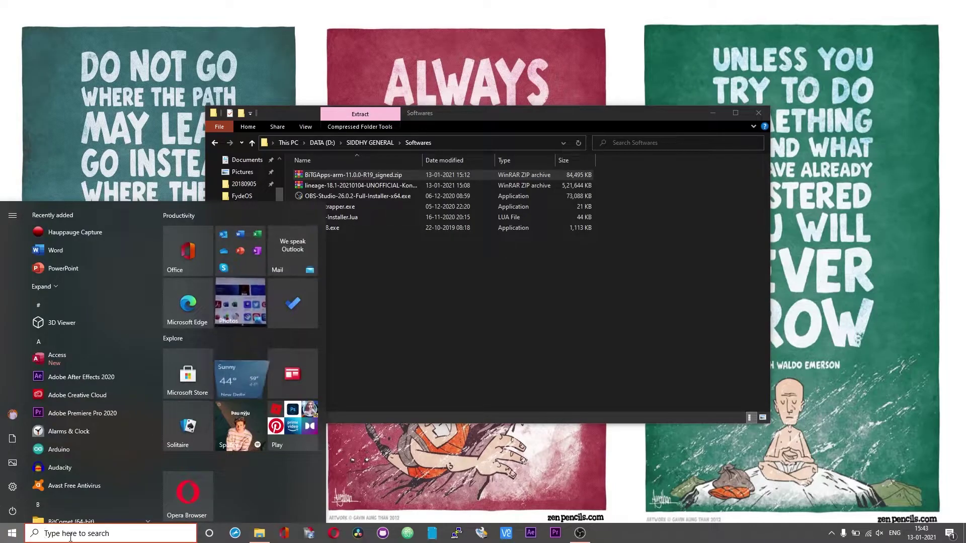
click(71, 535)
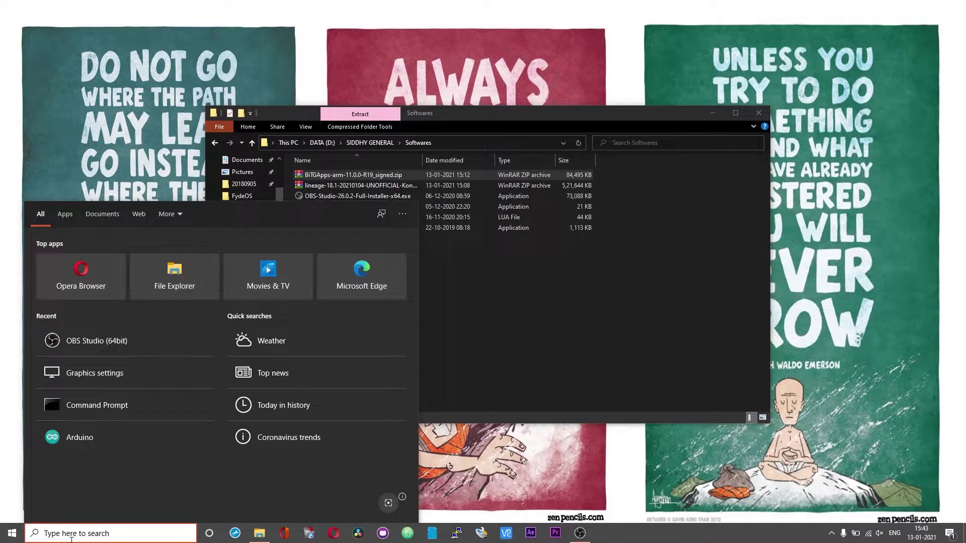
text(rasp)
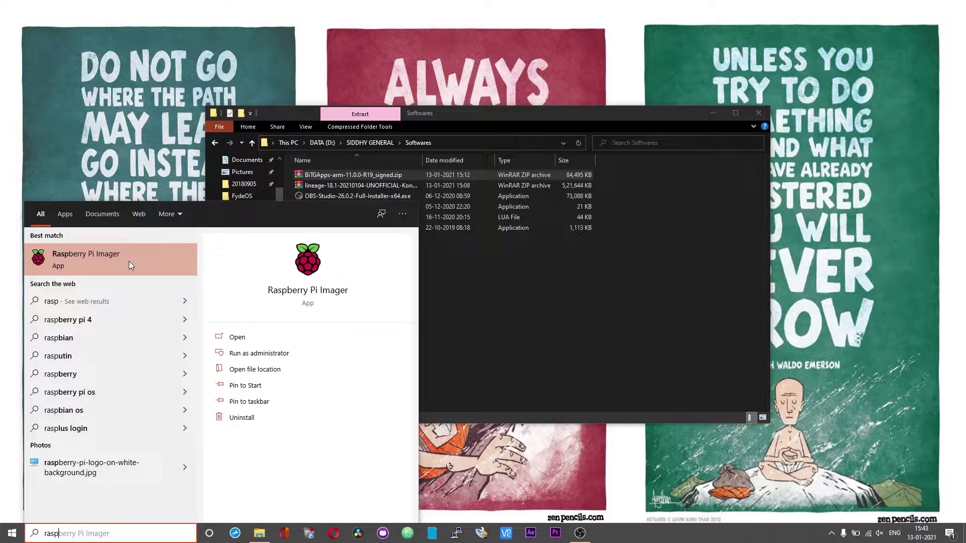
click(98, 255)
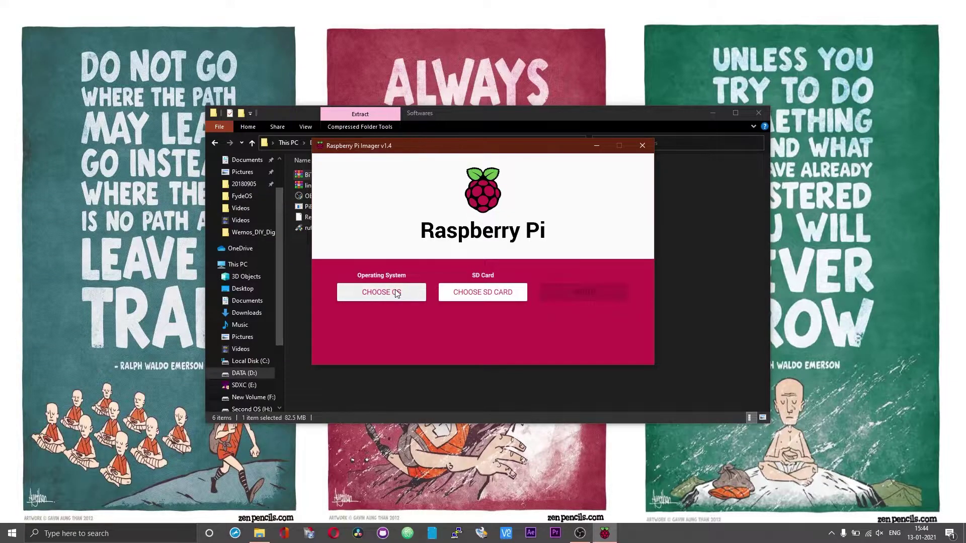
- Choose the custom image lineage-18.1-20210104-UNOFFICIAL-KonstaKANG-rpi4.zip as the operating system to write
click(391, 292)
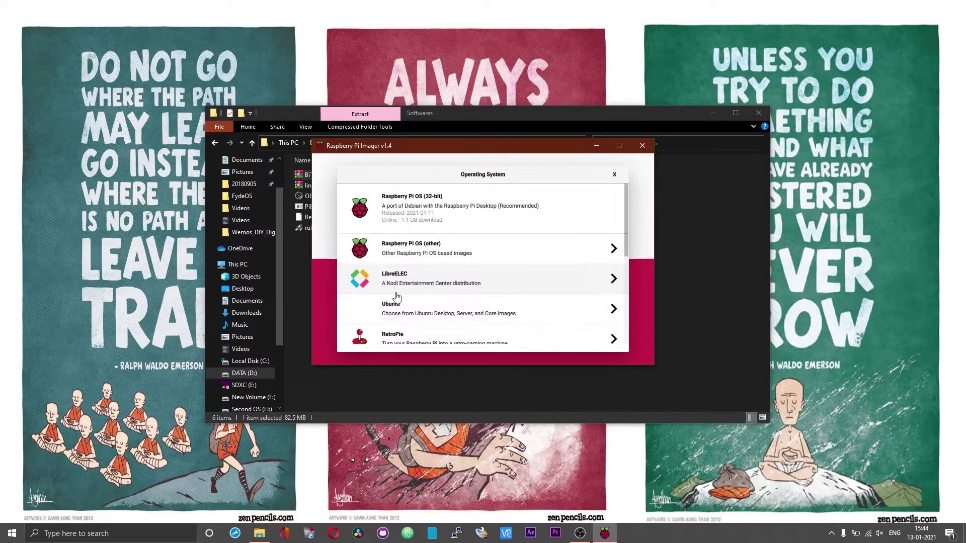
scroll(398, 302, down, 6)
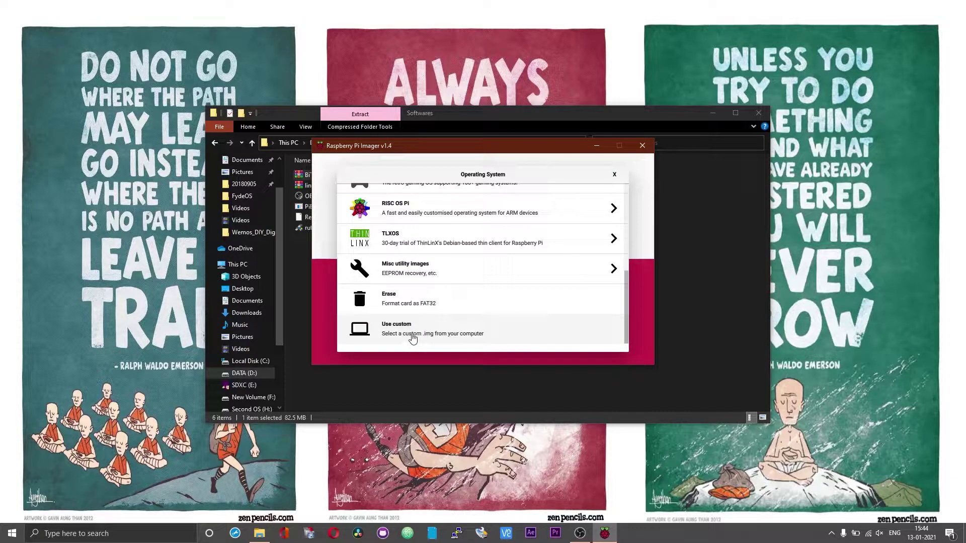
click(412, 336)
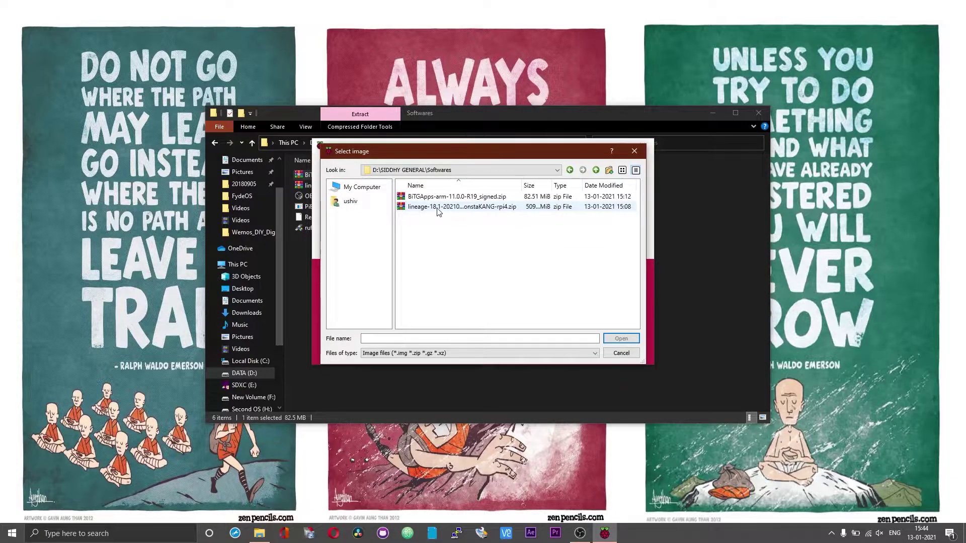
click(437, 210)
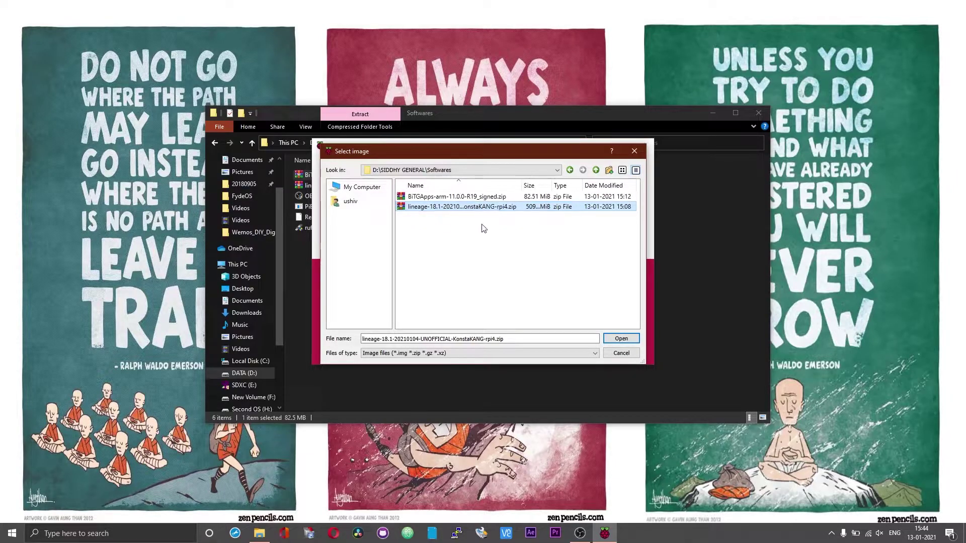
click(610, 340)
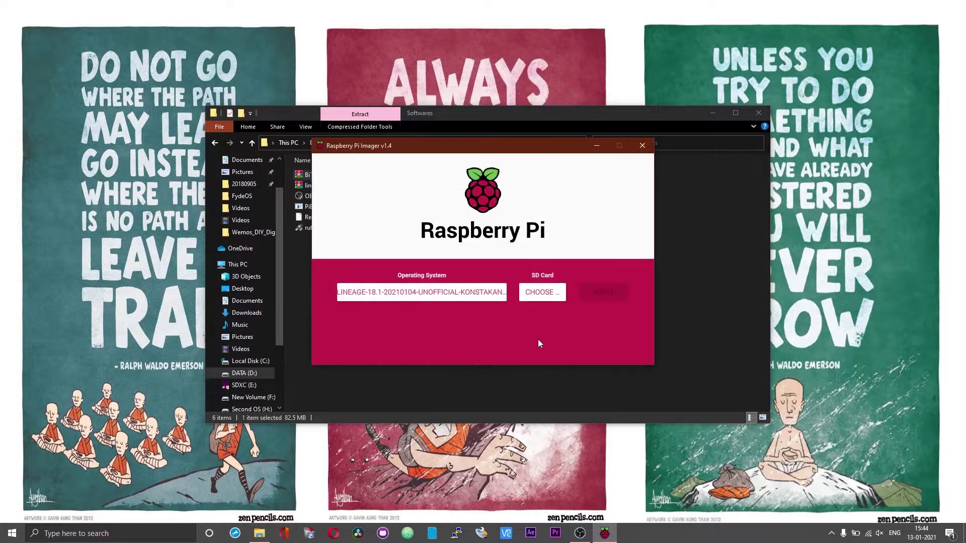
- Select the 128.0 GB SDXC card as the target and write the image to it, accepting the data erasure
click(537, 296)
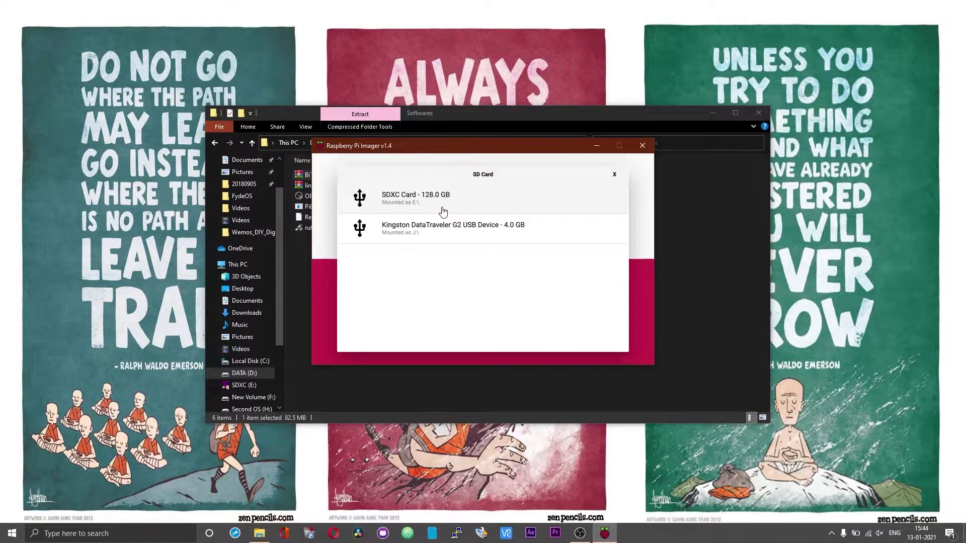
click(440, 208)
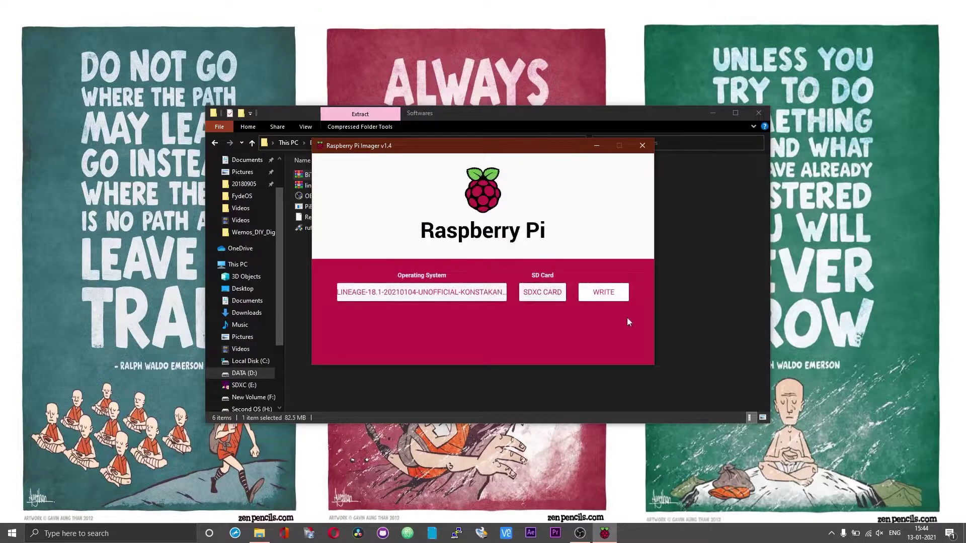
click(618, 296)
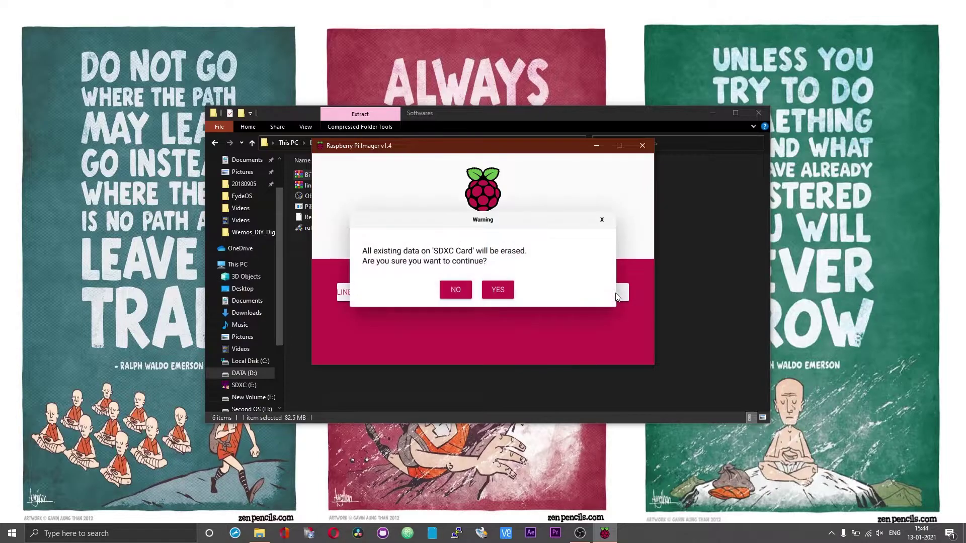
click(493, 292)
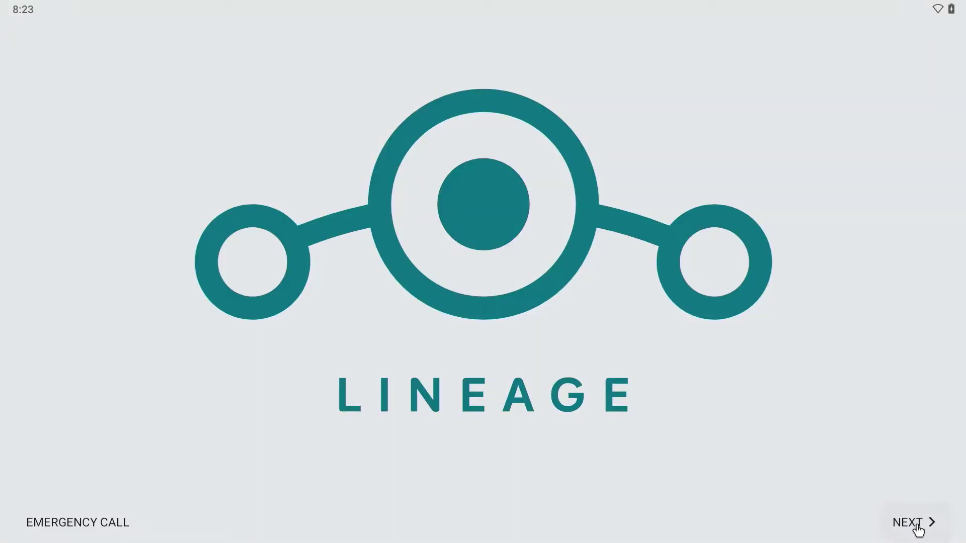
- Start the LineageOS first-boot setup and accept the End User License Agreement
click(916, 526)
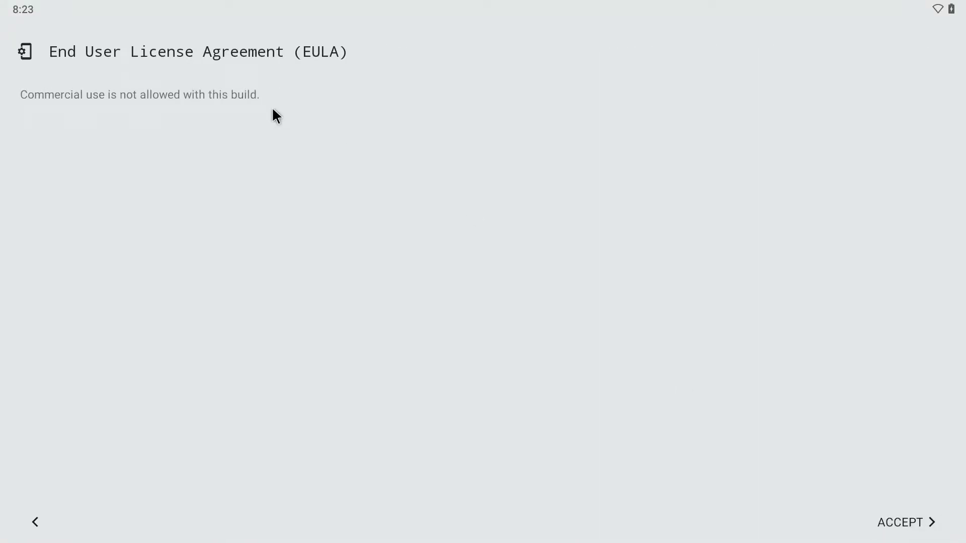
click(913, 523)
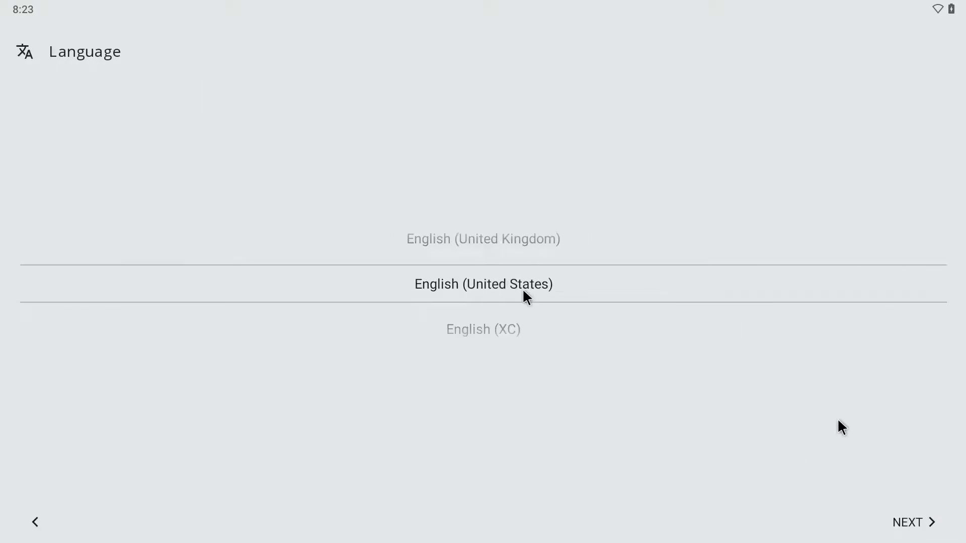
- Keep English (United States), the connected Wi-Fi network, app location access and LineageOS usage reporting in the first-boot setup
click(918, 530)
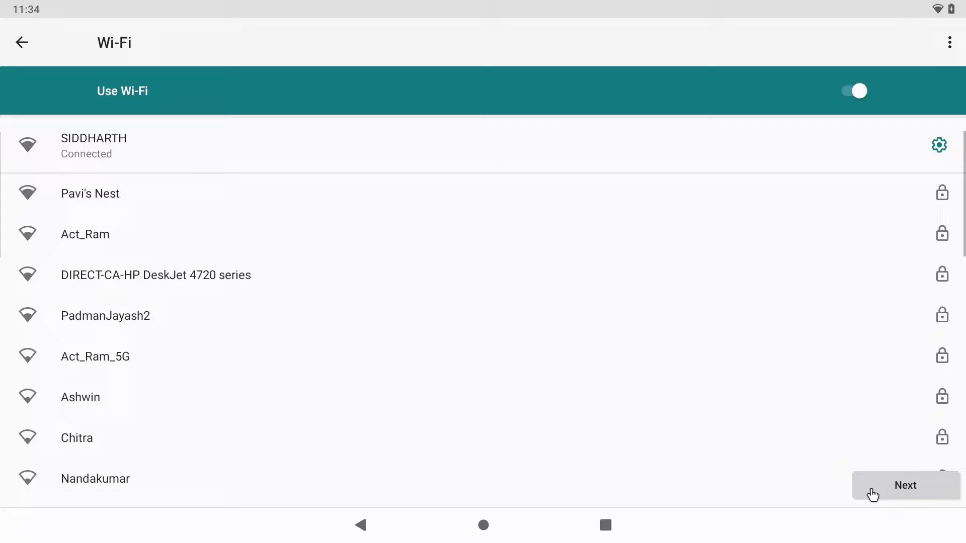
click(871, 493)
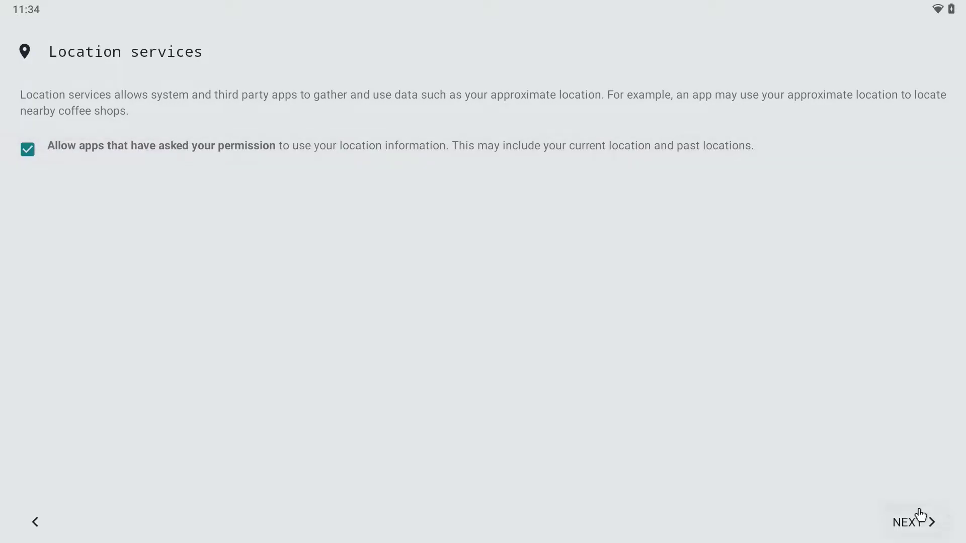
click(913, 527)
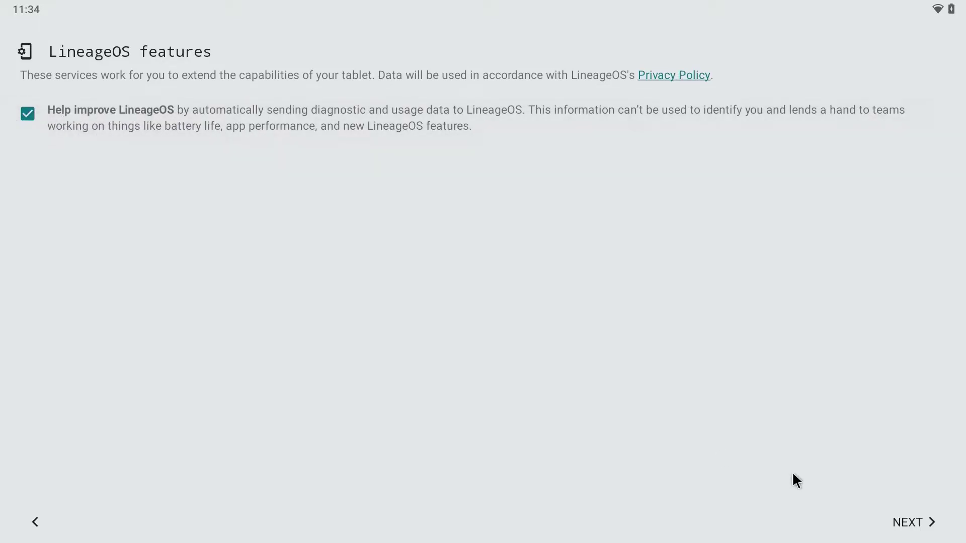
click(921, 522)
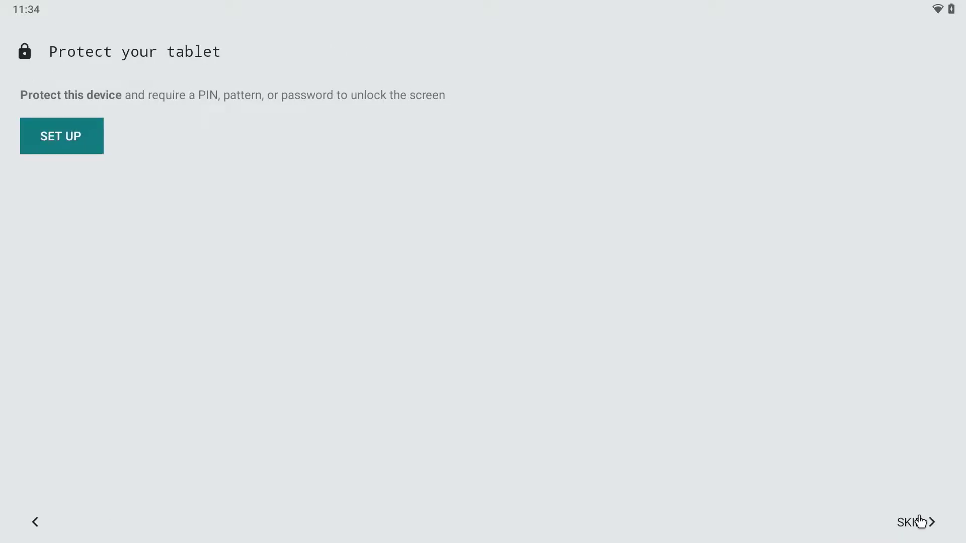
- Skip the screen protection and the backup restore, and finish the first-boot setup
click(917, 524)
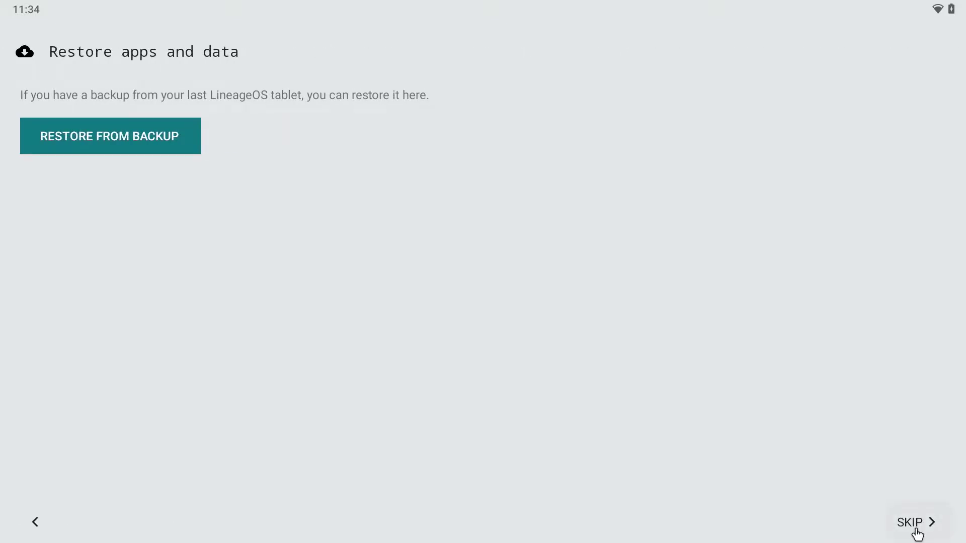
click(916, 533)
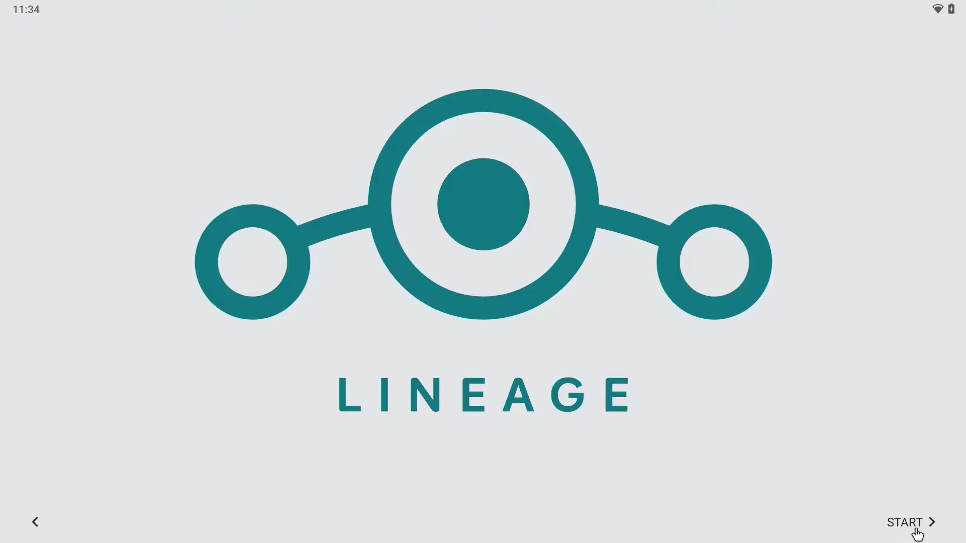
click(916, 533)
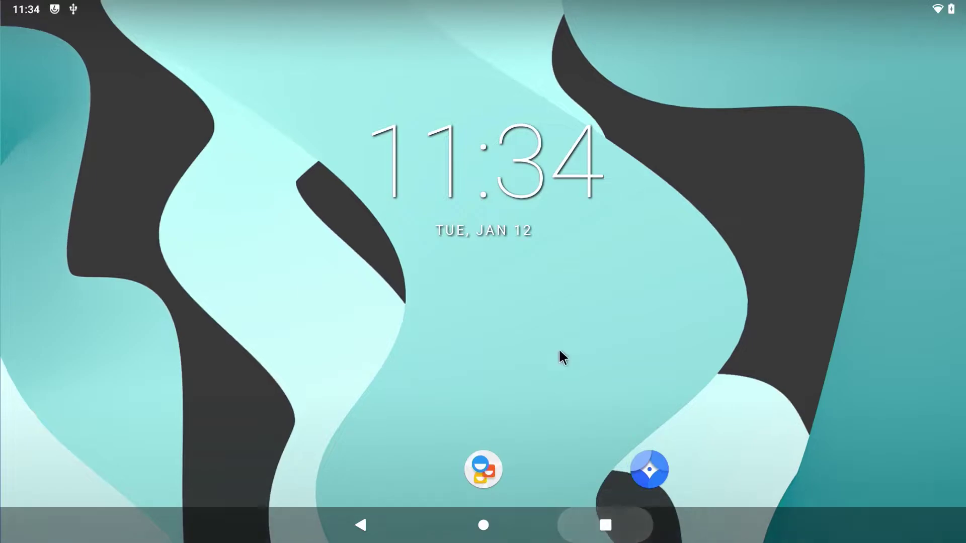
- Examine the preinstalled apps in the app drawer and the current notifications, and return to the home screen
drag(560, 356, 545, 148)
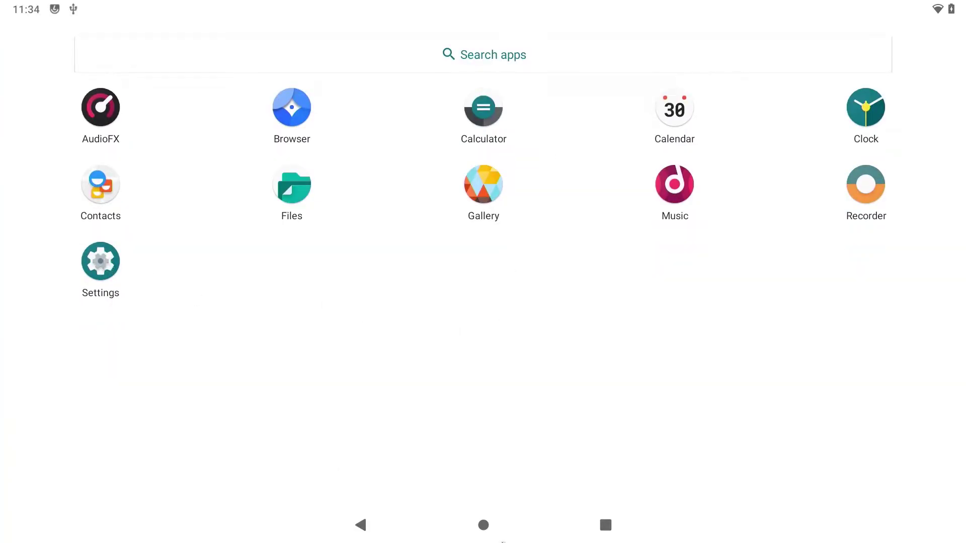
click(485, 523)
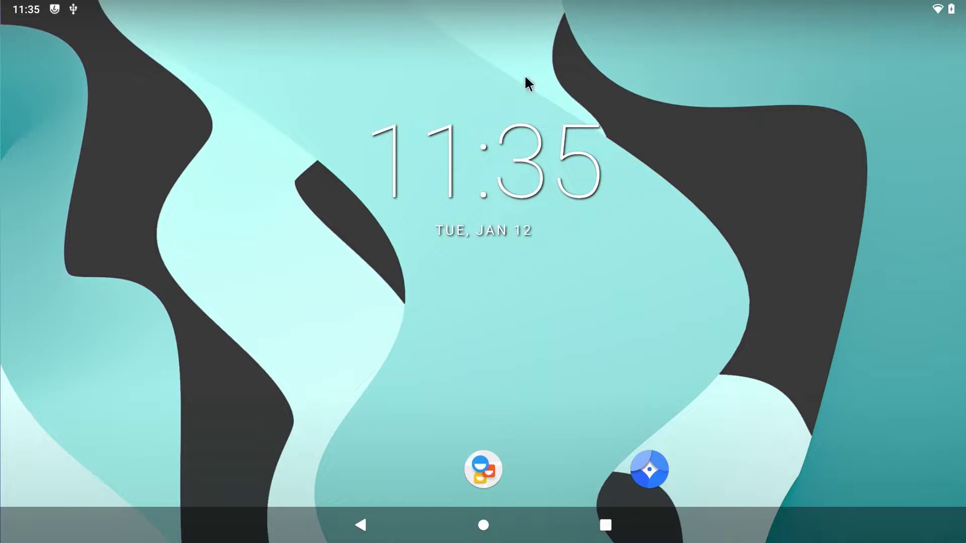
drag(518, 4, 521, 294)
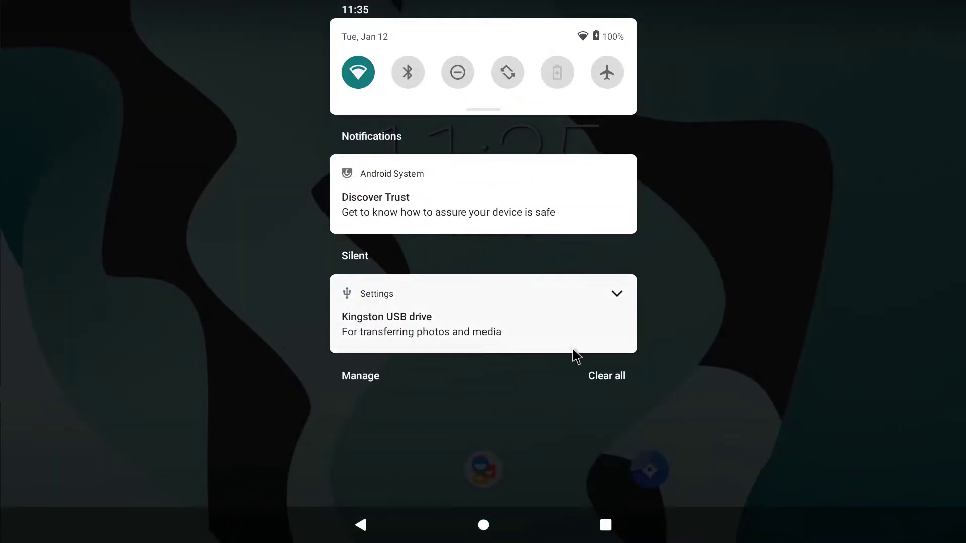
drag(567, 394, 553, 237)
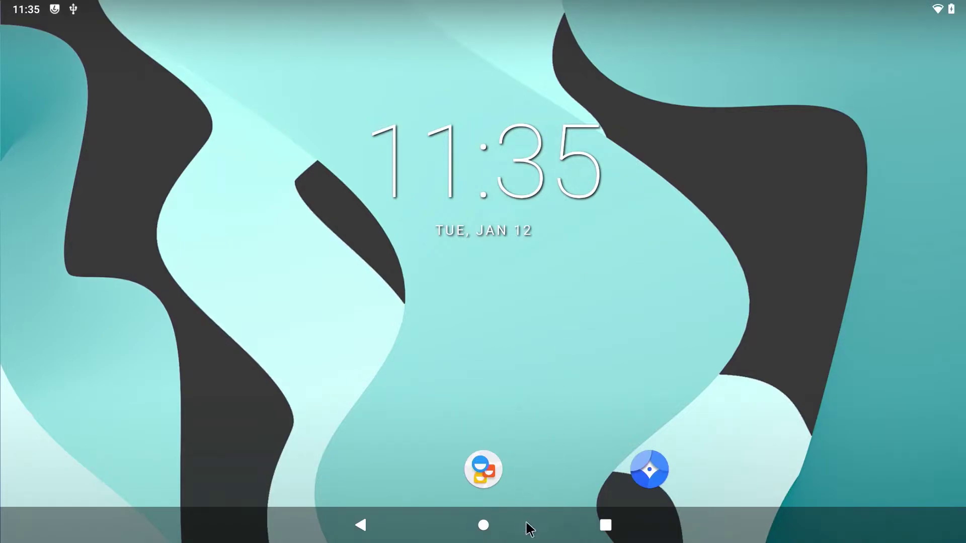
drag(528, 523, 532, 201)
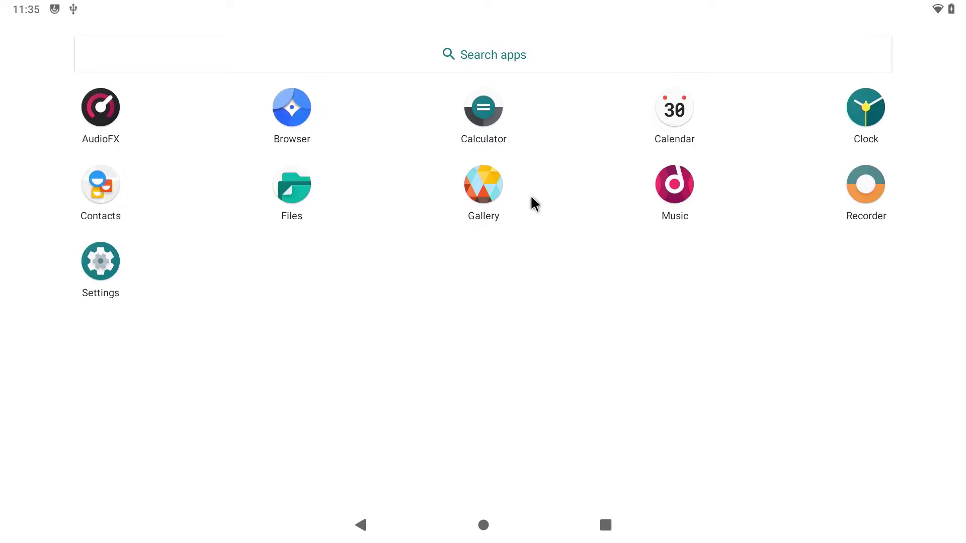
click(486, 527)
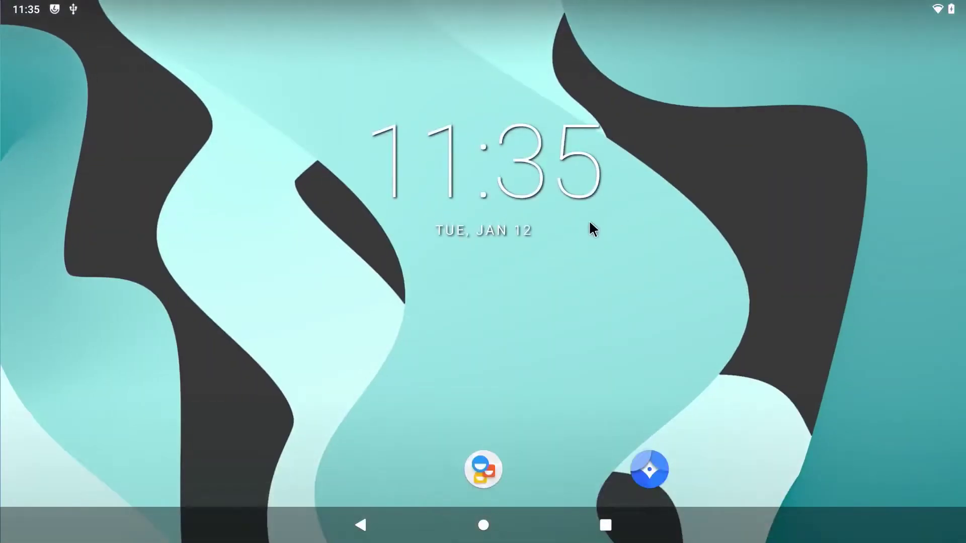
- Enable Advanced restart for the power menu in the system's gesture settings and return to the home screen
drag(564, 495, 563, 153)
drag(566, 517, 552, 6)
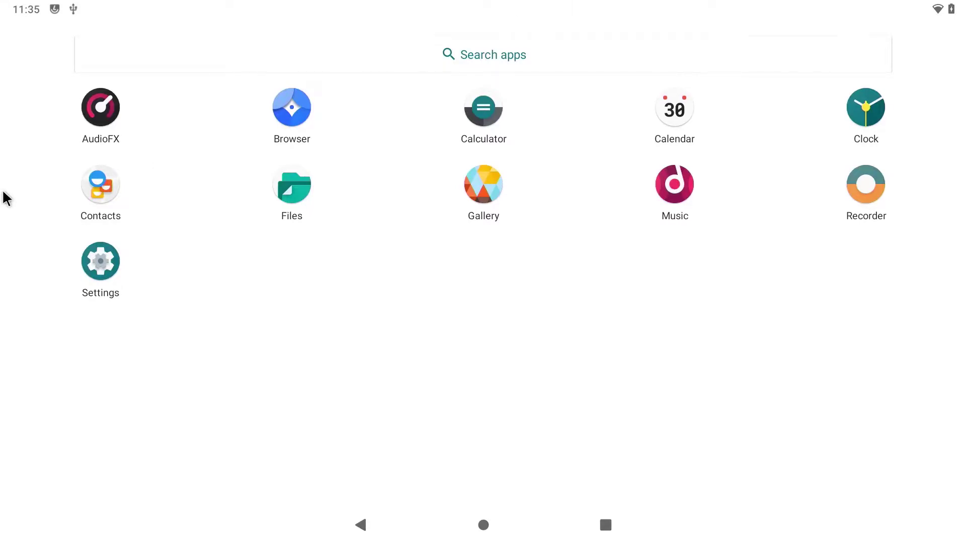
click(108, 261)
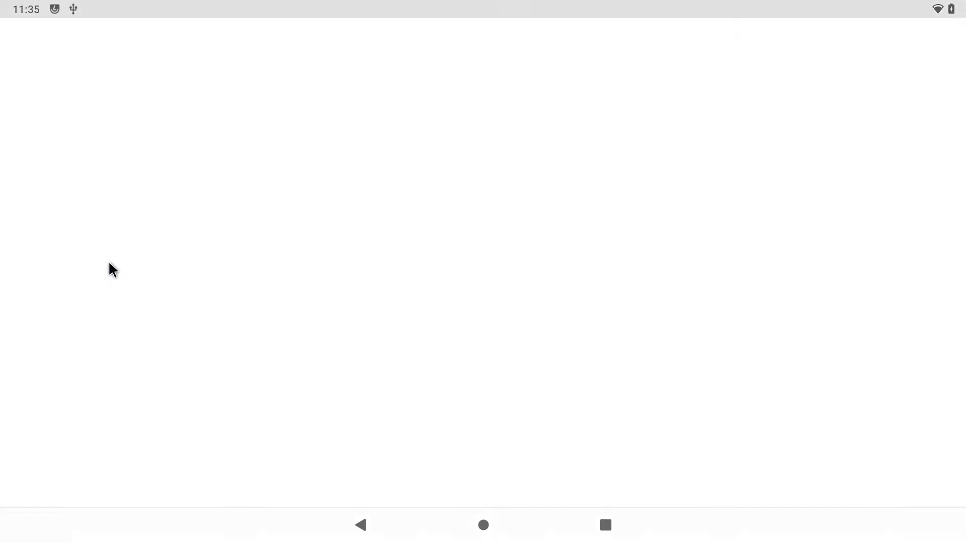
scroll(109, 263, down, 7)
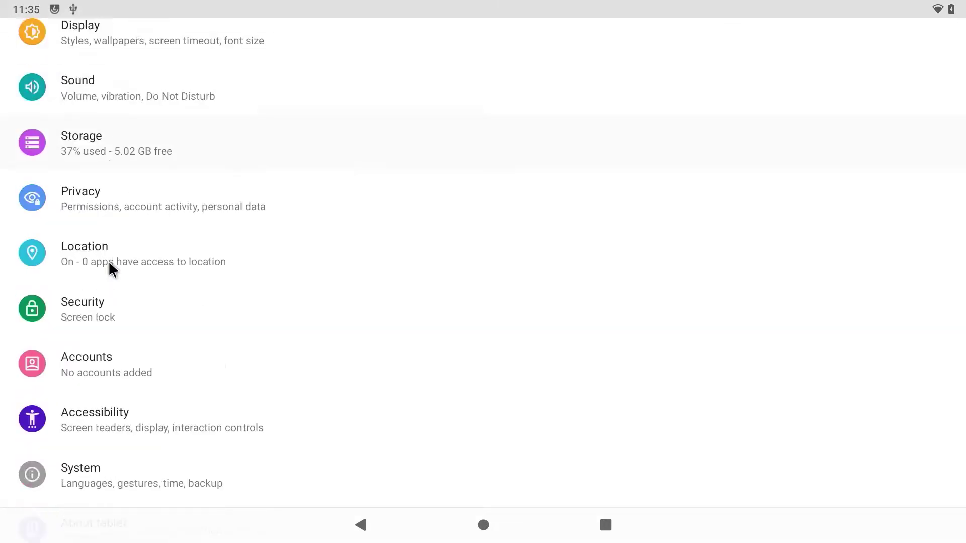
click(157, 425)
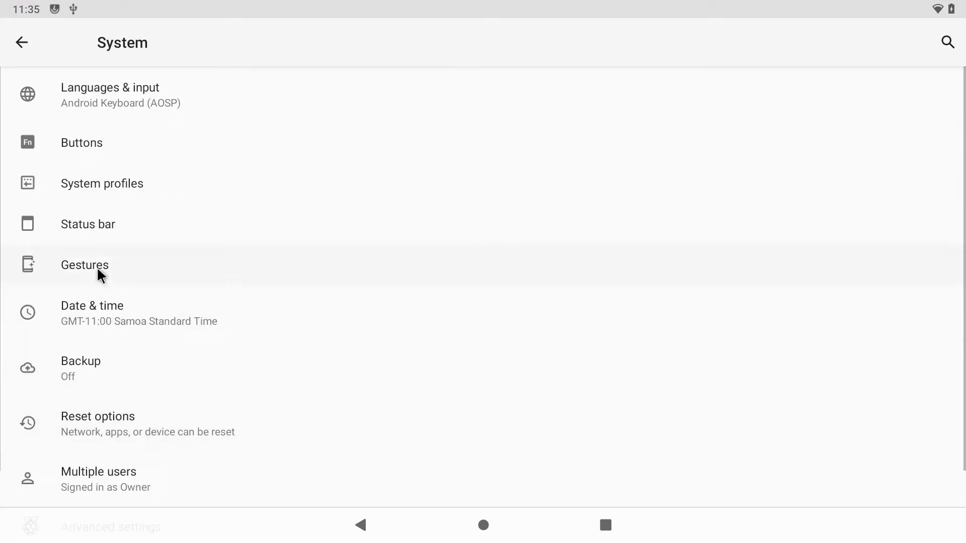
click(99, 274)
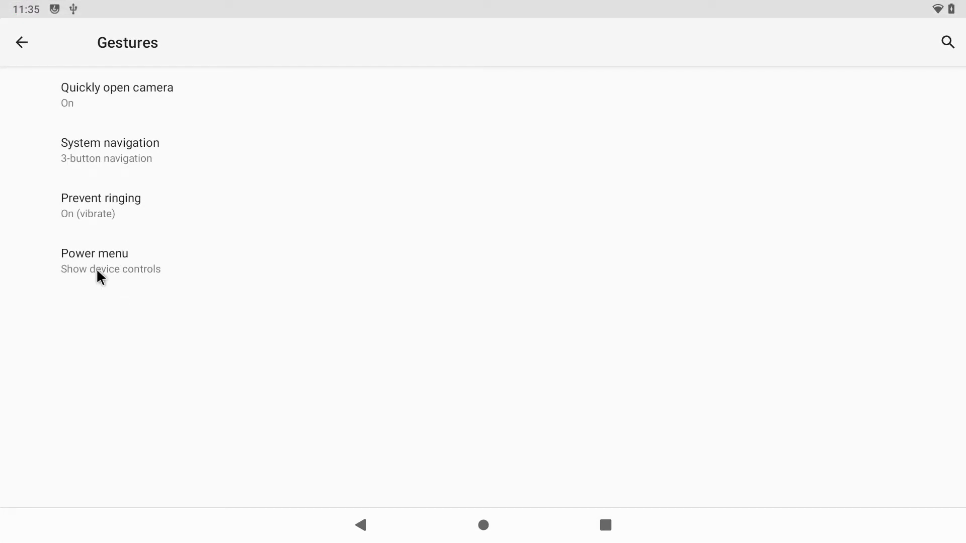
click(122, 269)
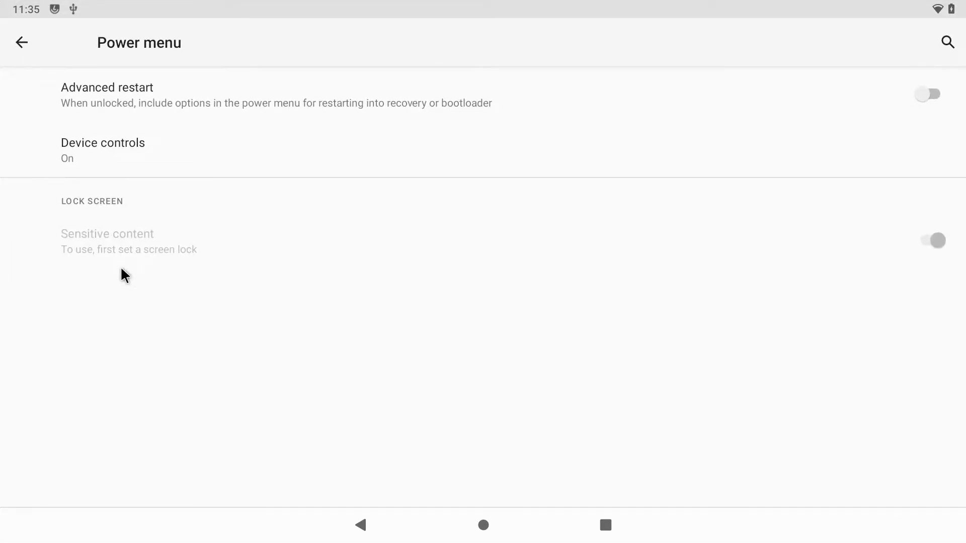
click(925, 92)
click(484, 525)
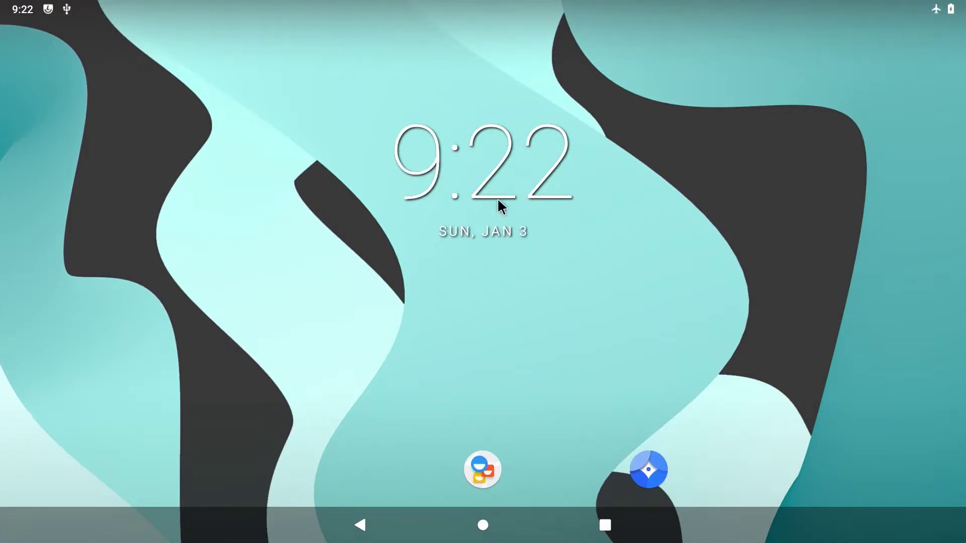
- Restart the device into Recovery and allow TWRP to modify the system partition
key(XF86PowerOff)
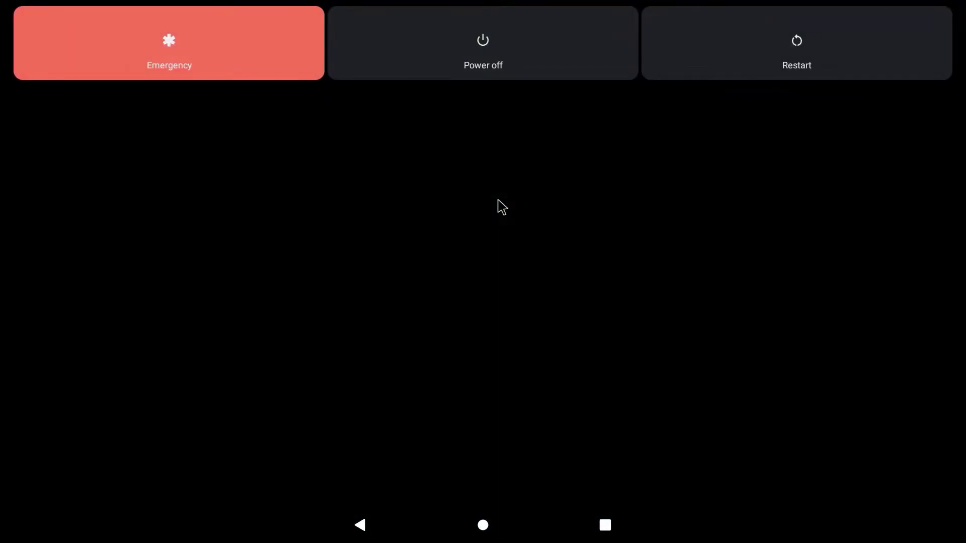
click(724, 73)
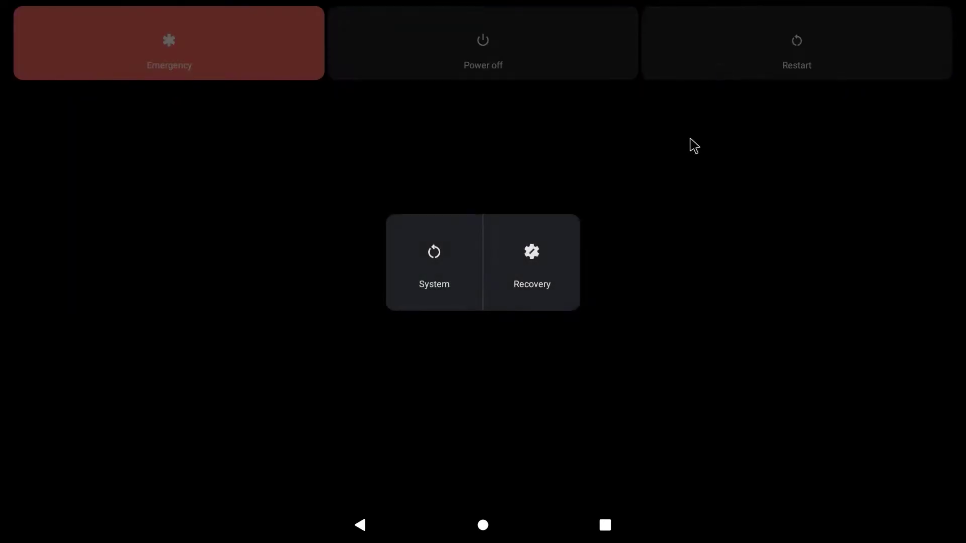
click(544, 277)
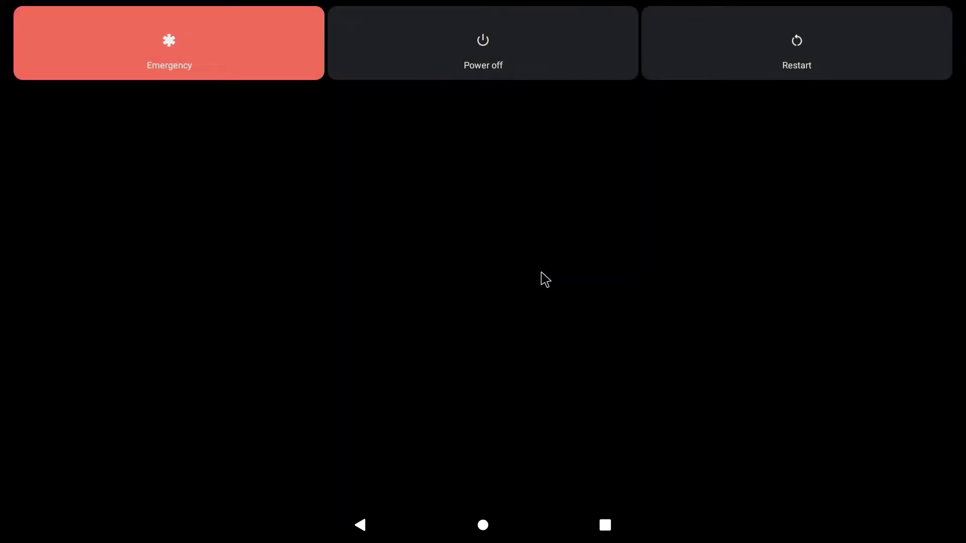
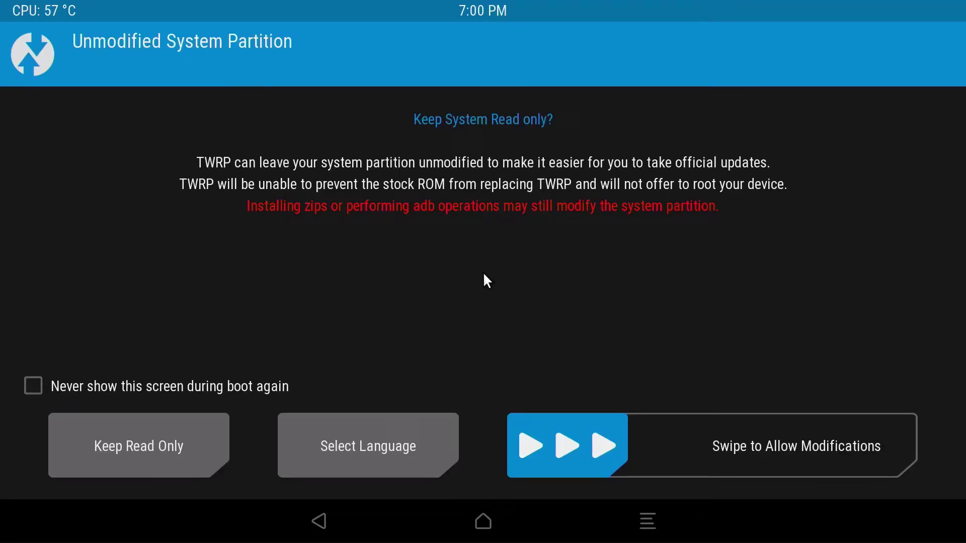
drag(586, 442, 929, 451)
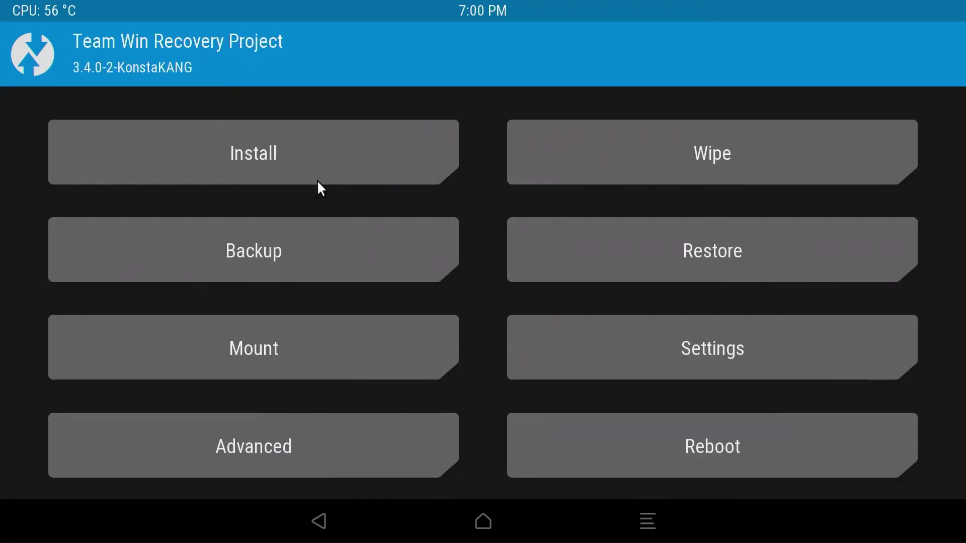
- Mount the Vendor, Boot and System partitions in TWRP and return to its main screen
click(328, 332)
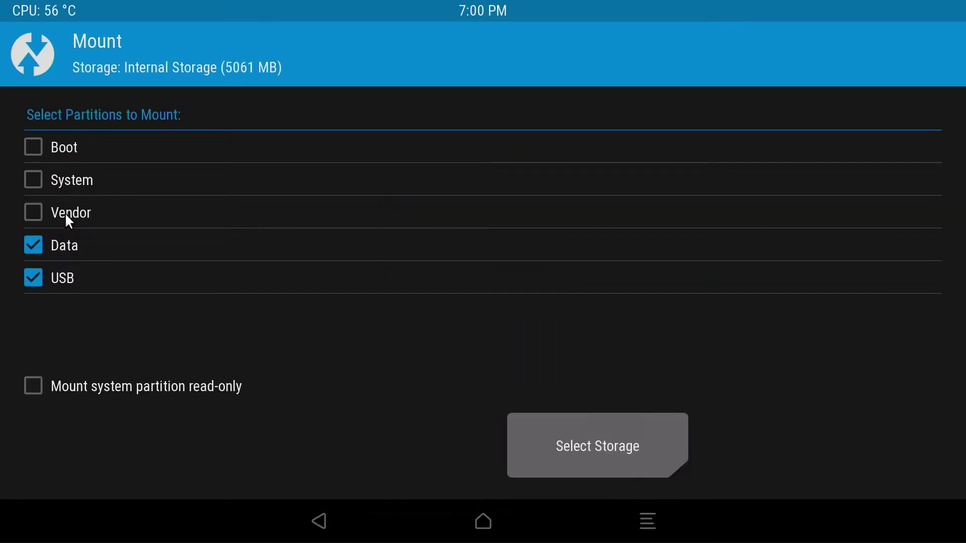
click(65, 213)
click(71, 148)
click(79, 181)
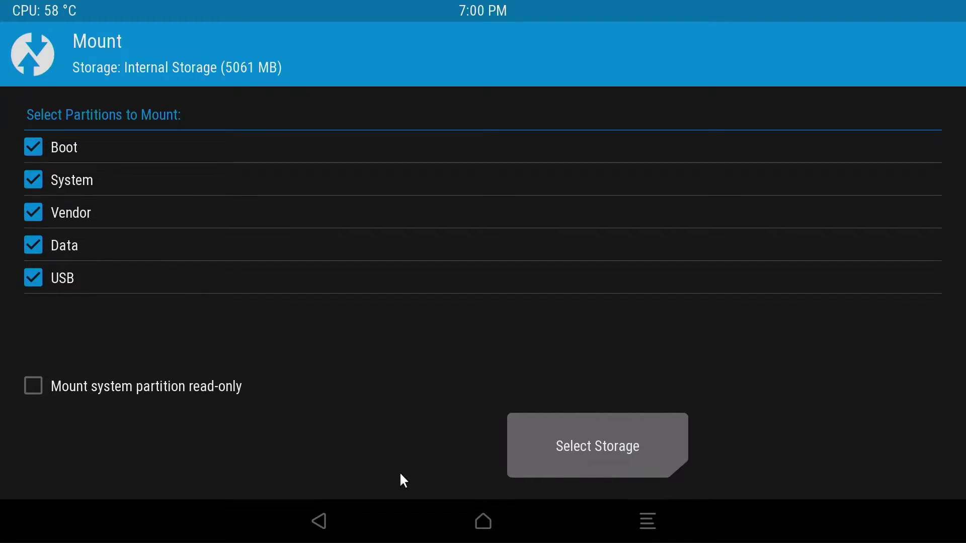
click(322, 523)
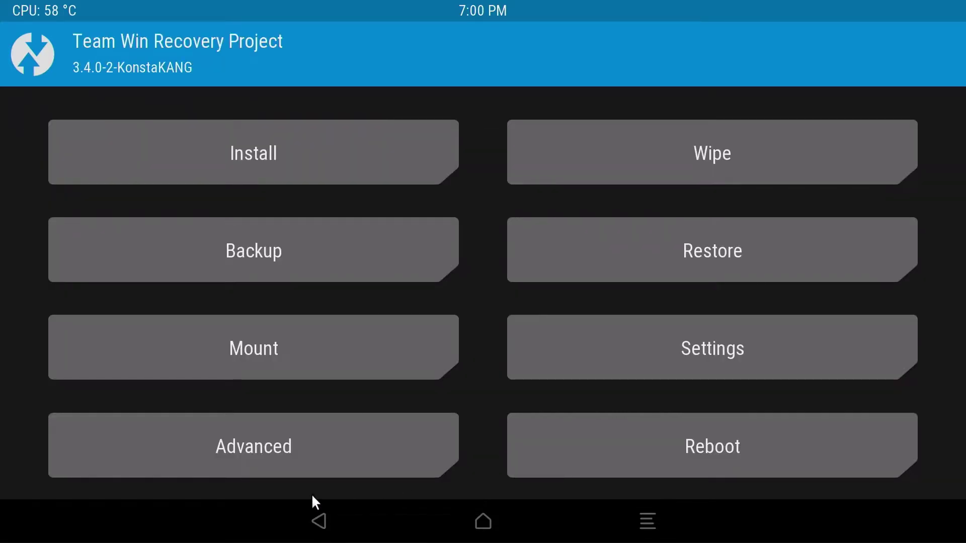
- Install BiTGApps-arm-11.0.0-R19_signed.zip from the USB storage and confirm the flash
click(232, 164)
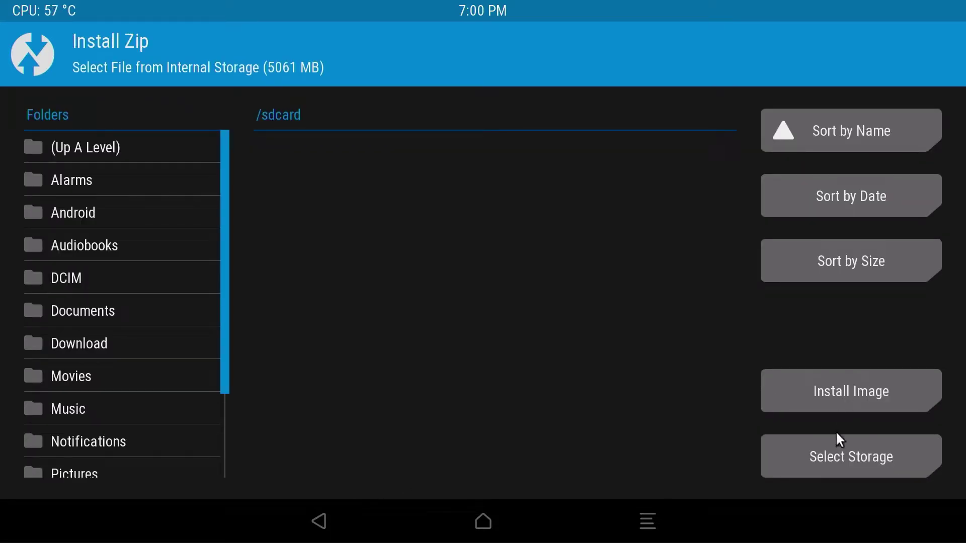
click(832, 464)
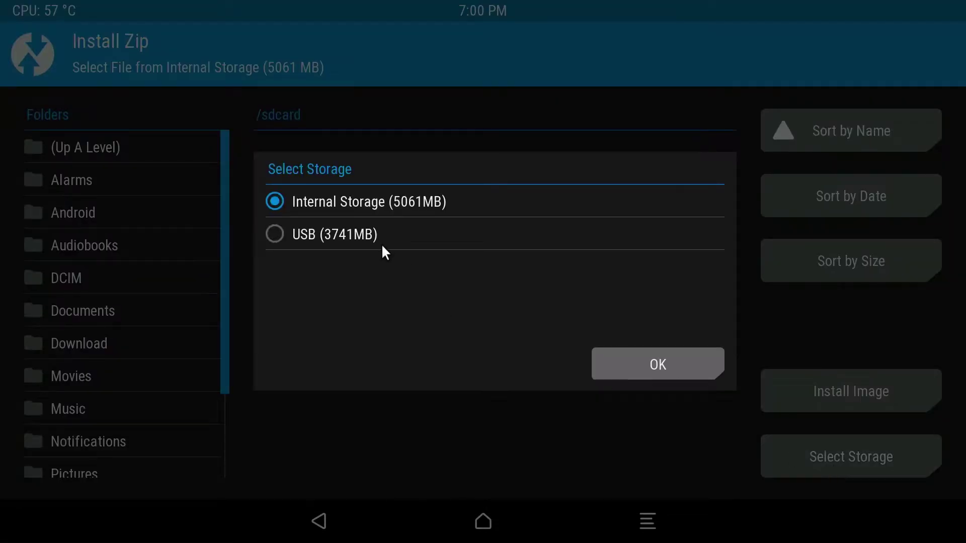
click(316, 232)
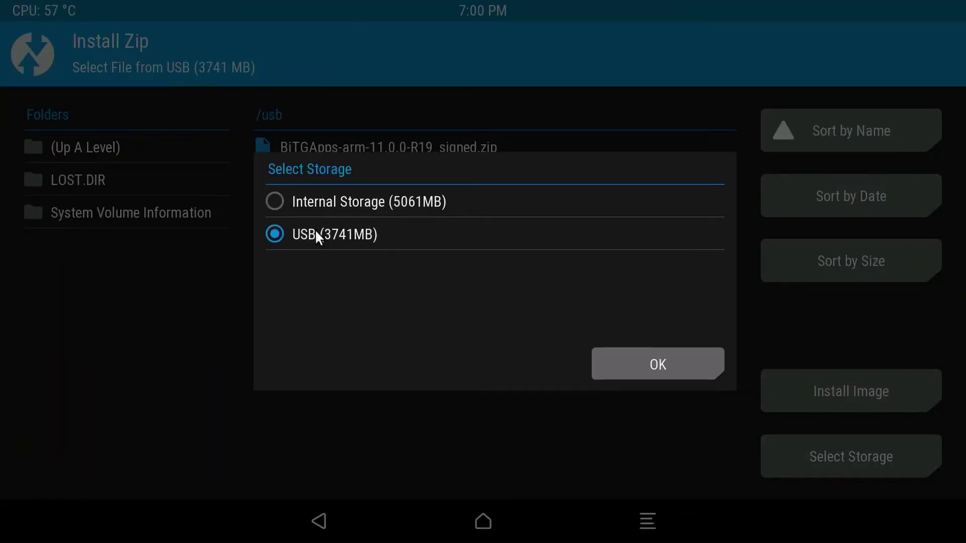
click(639, 366)
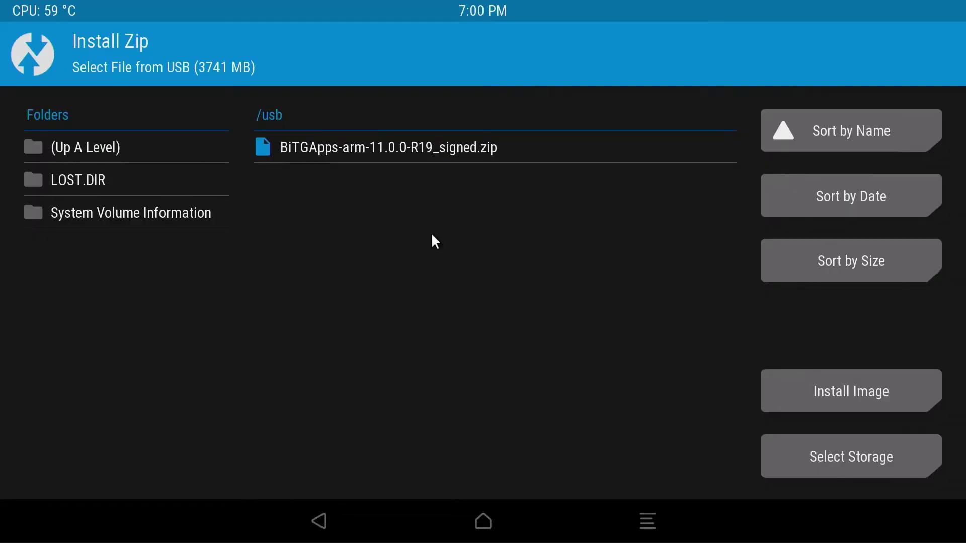
click(412, 148)
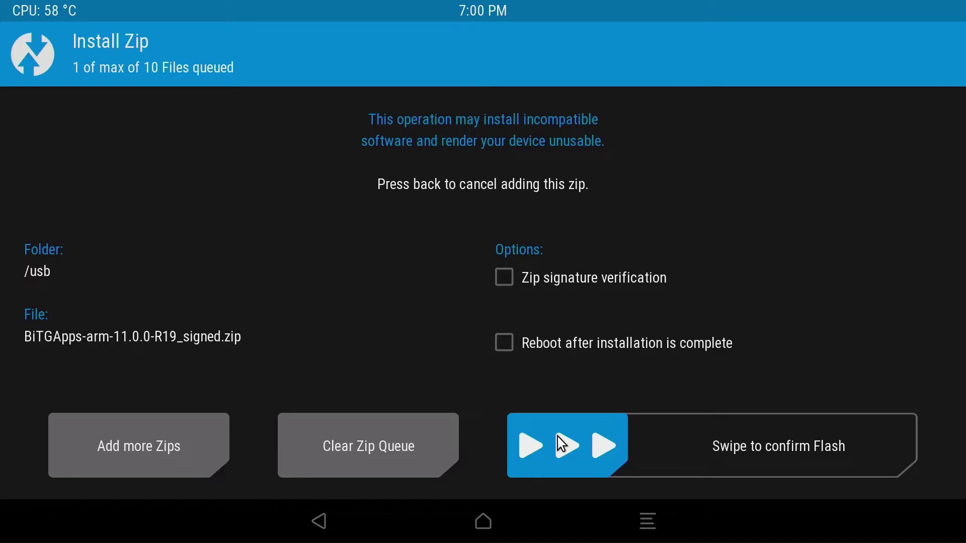
drag(557, 437, 928, 486)
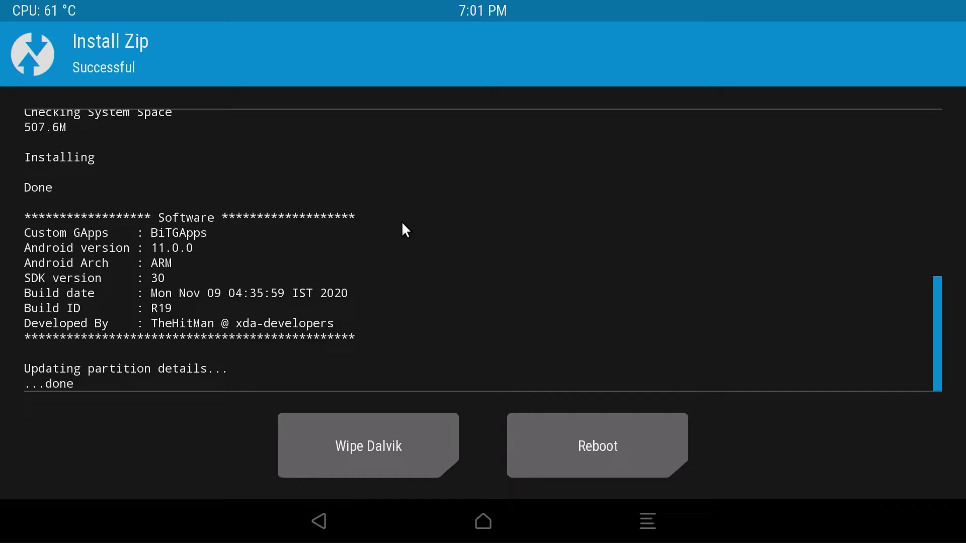
- Wipe Dalvik after the BiTGApps flash and reboot the device from TWRP into the system
click(401, 449)
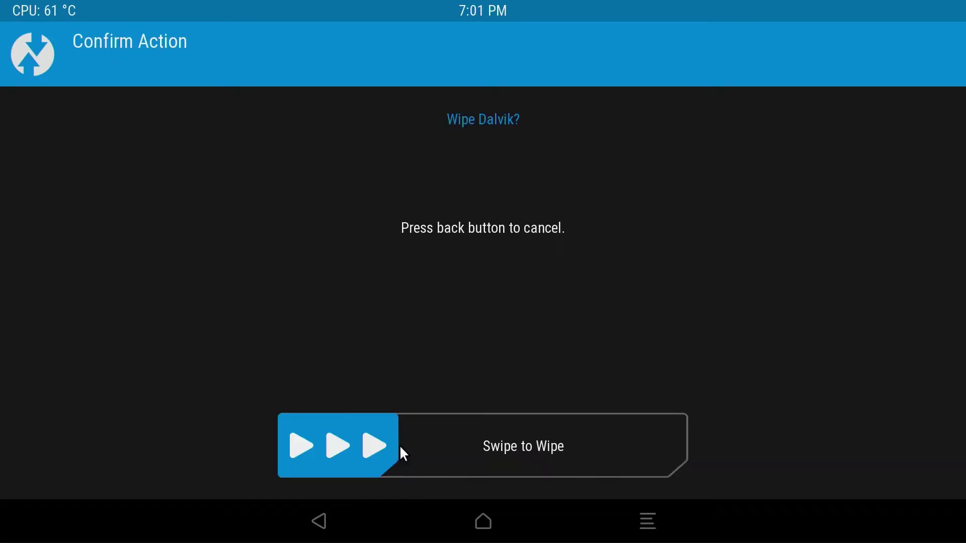
drag(304, 448, 696, 460)
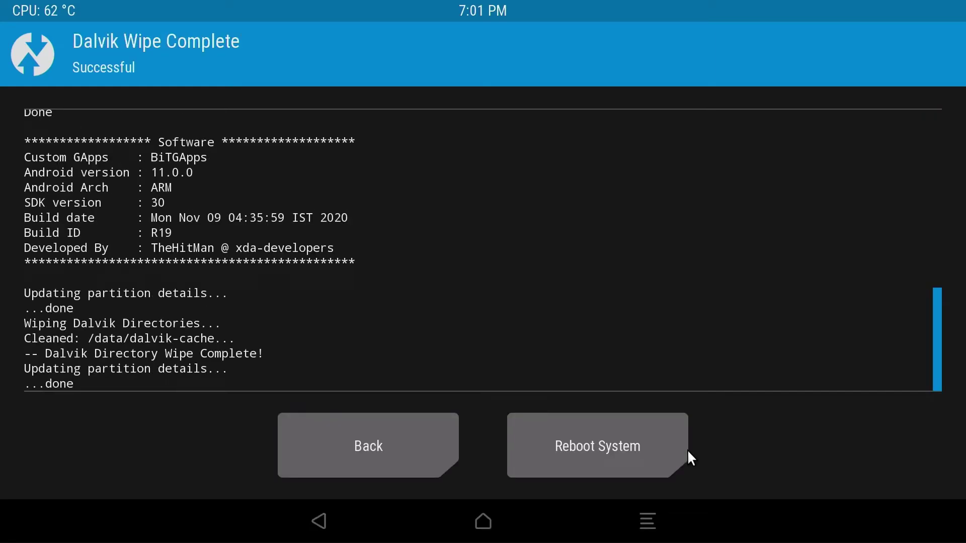
click(395, 442)
click(327, 523)
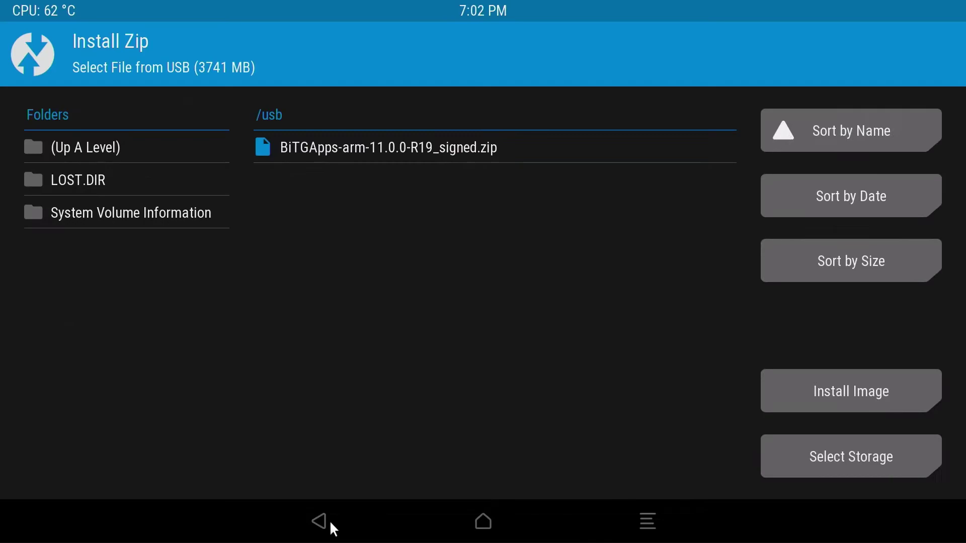
click(327, 523)
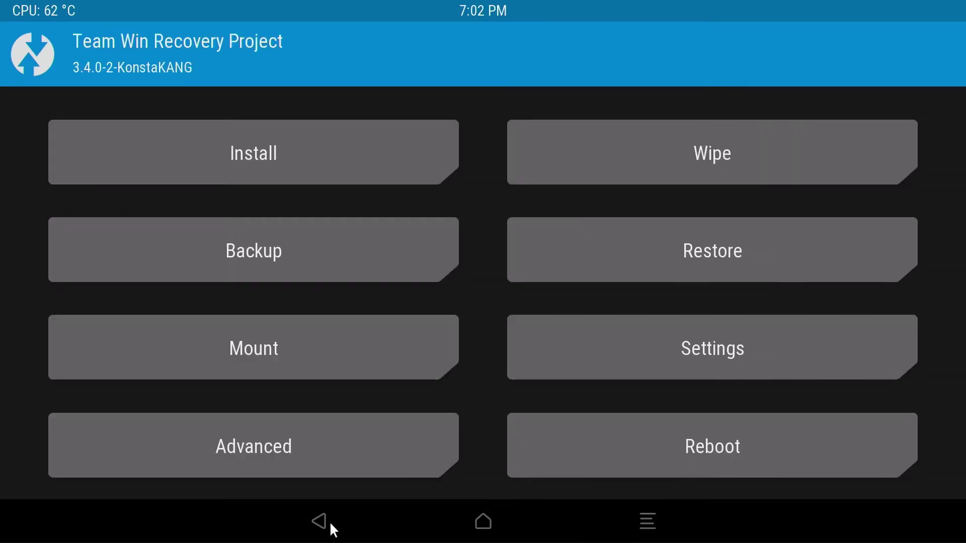
click(613, 466)
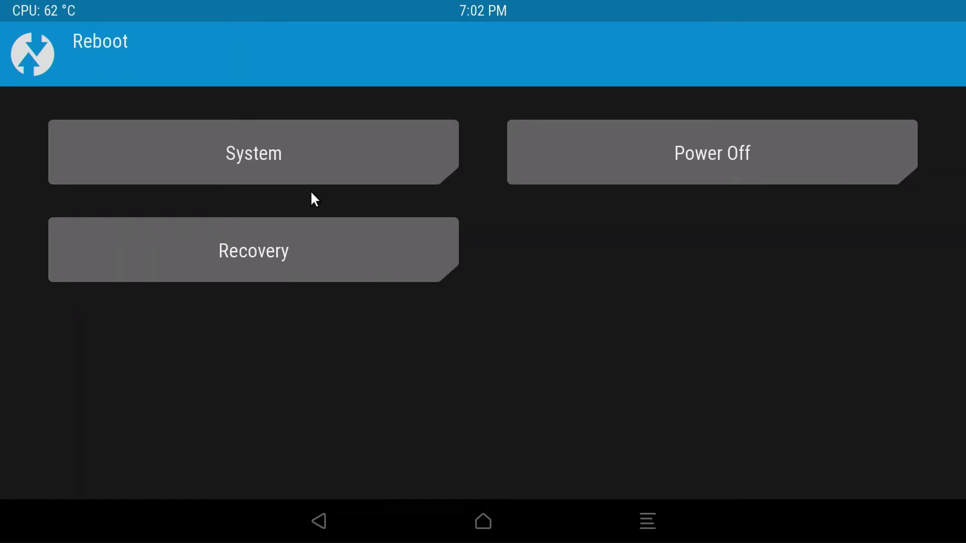
click(308, 173)
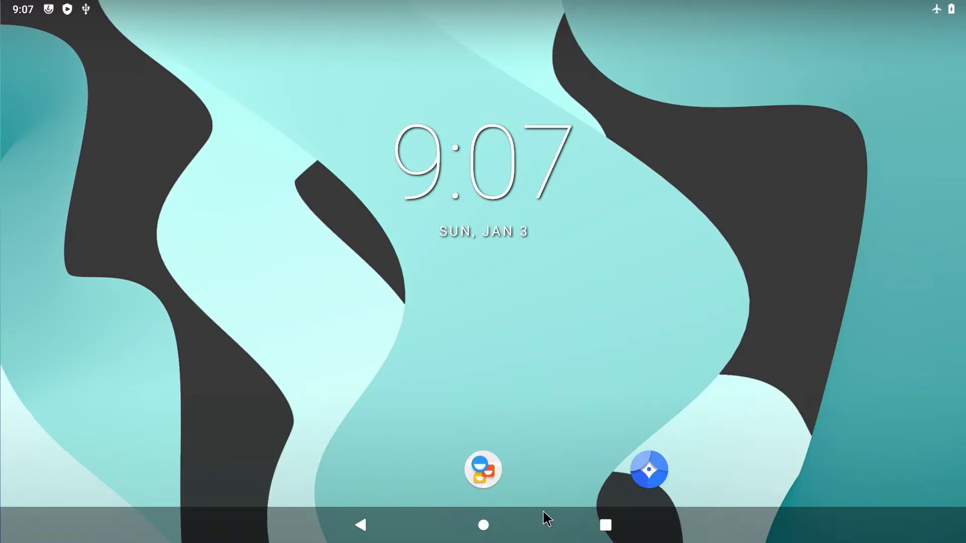
- Open the Play Store with Wi-Fi turned on and start signing in
drag(545, 530, 586, 127)
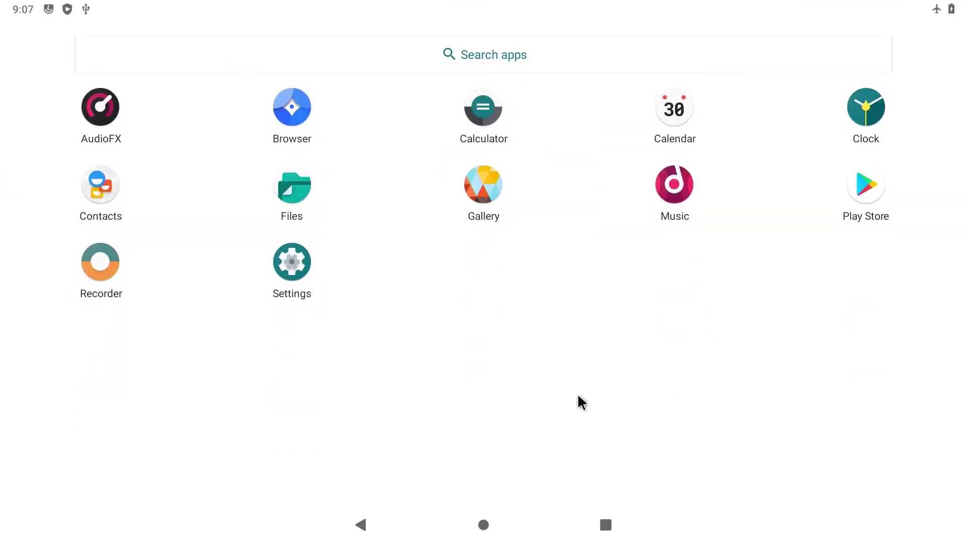
click(861, 189)
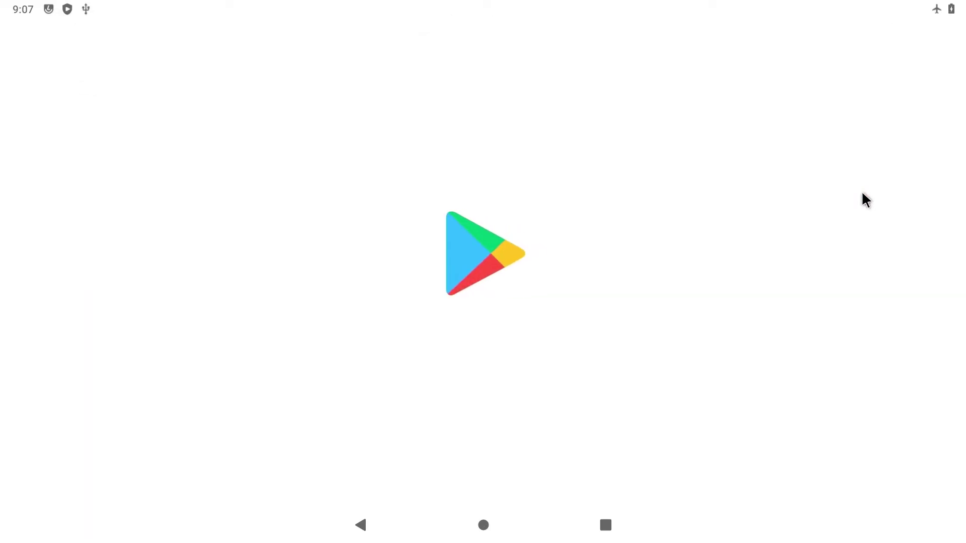
drag(646, 4, 647, 84)
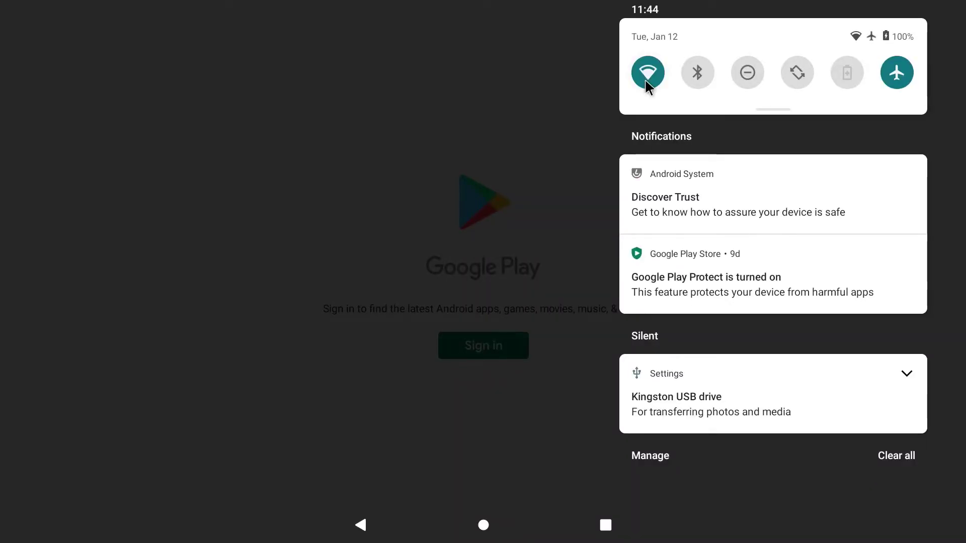
click(599, 108)
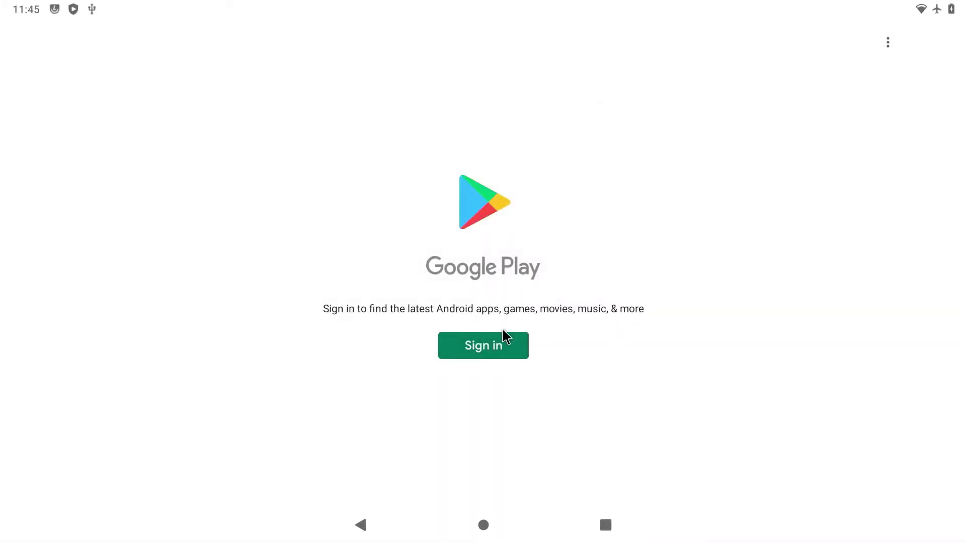
click(501, 349)
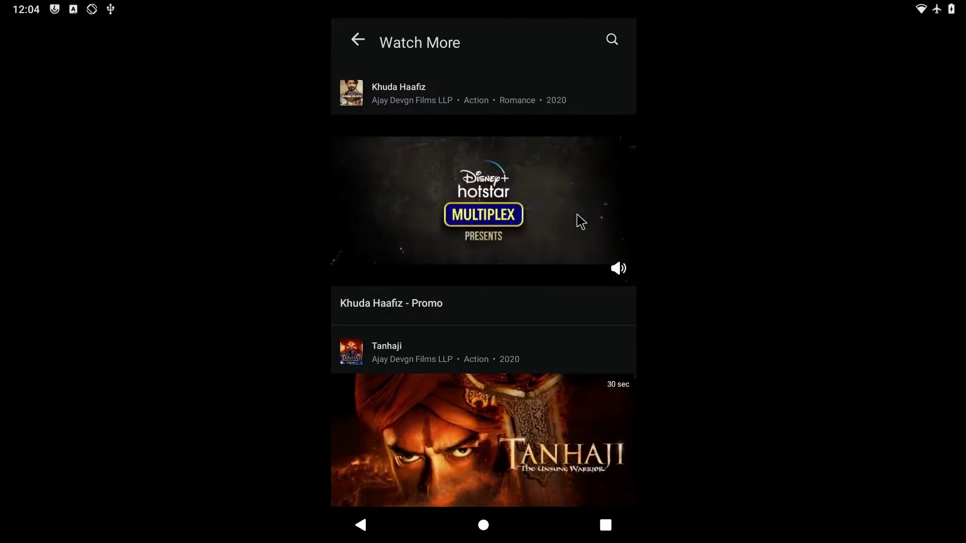
- In Disney+ Hotstar, play the Khuda Haafiz promo in full screen and set its video quality to High
click(599, 249)
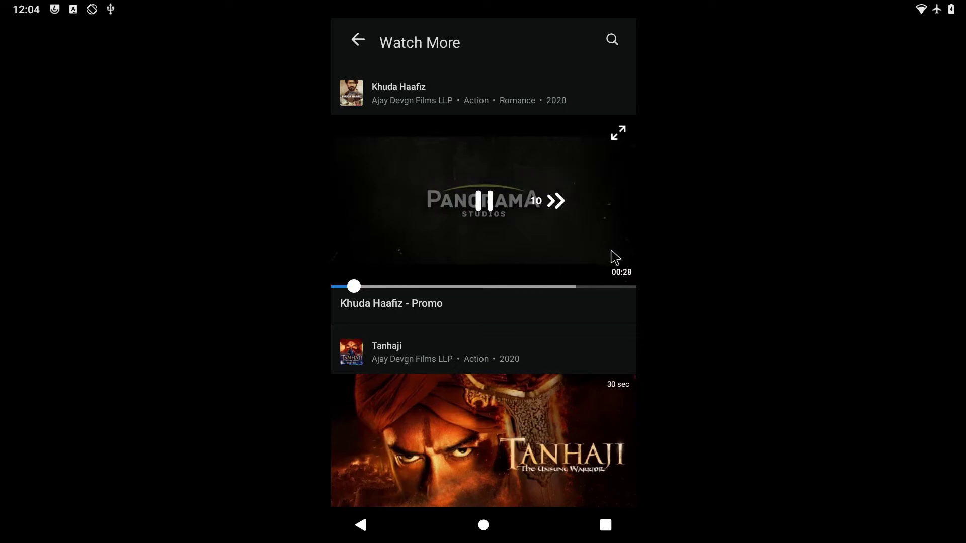
click(618, 132)
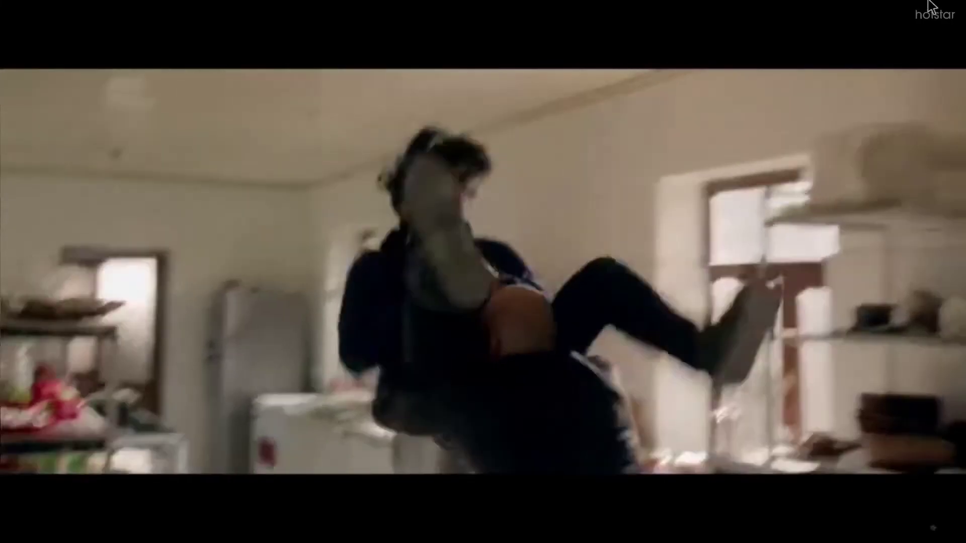
mouse_move(930, 3)
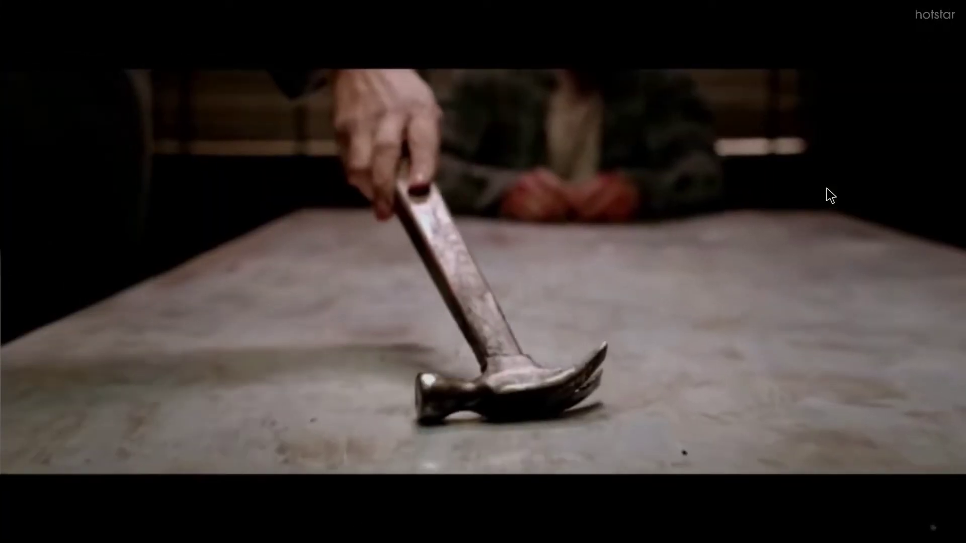
click(825, 194)
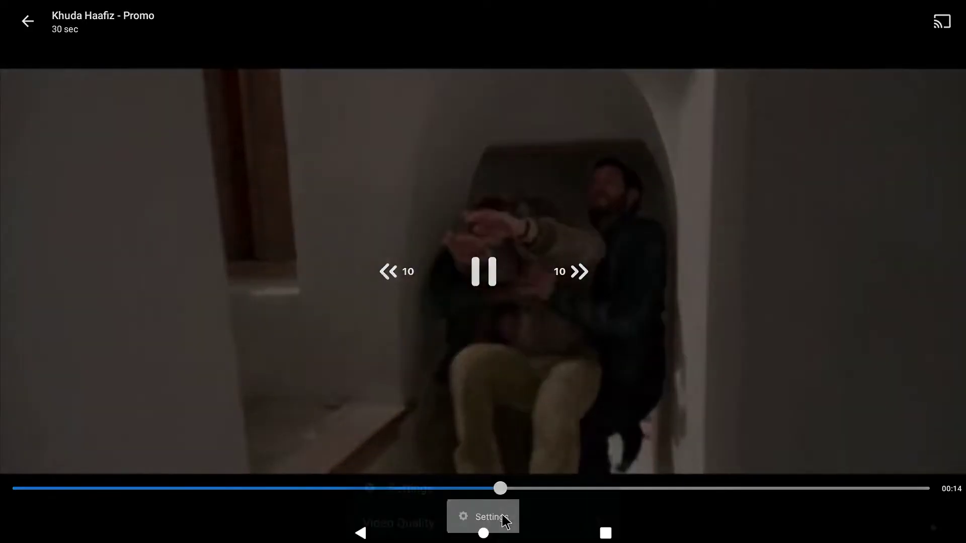
click(504, 521)
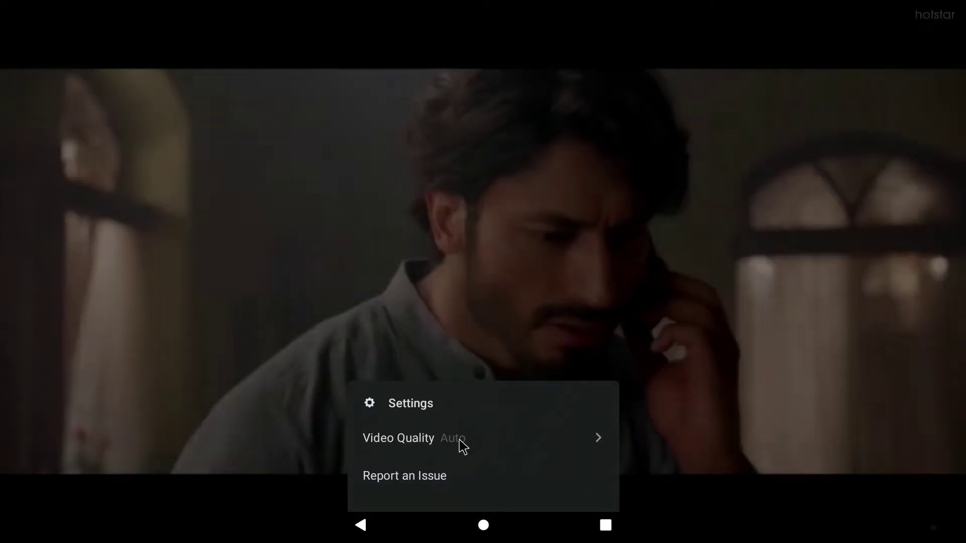
click(461, 440)
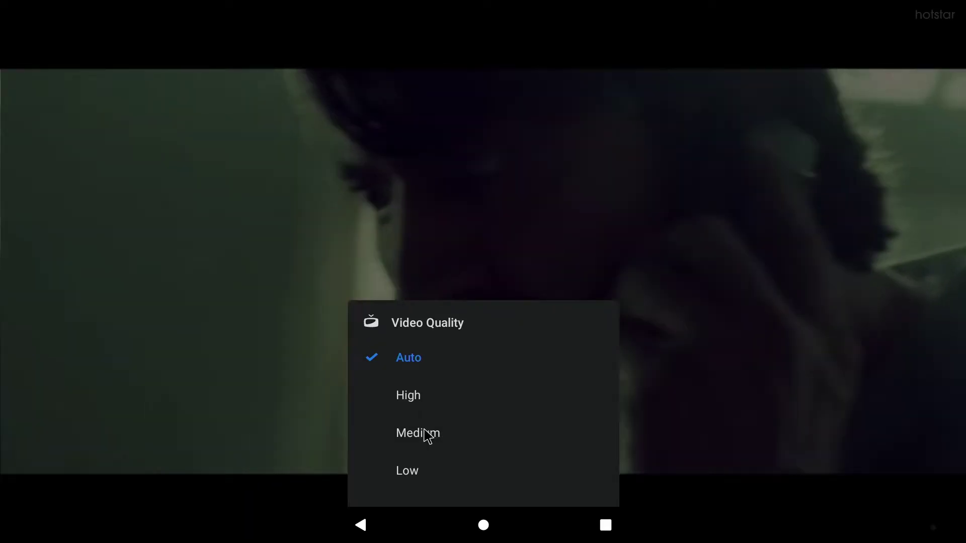
click(425, 400)
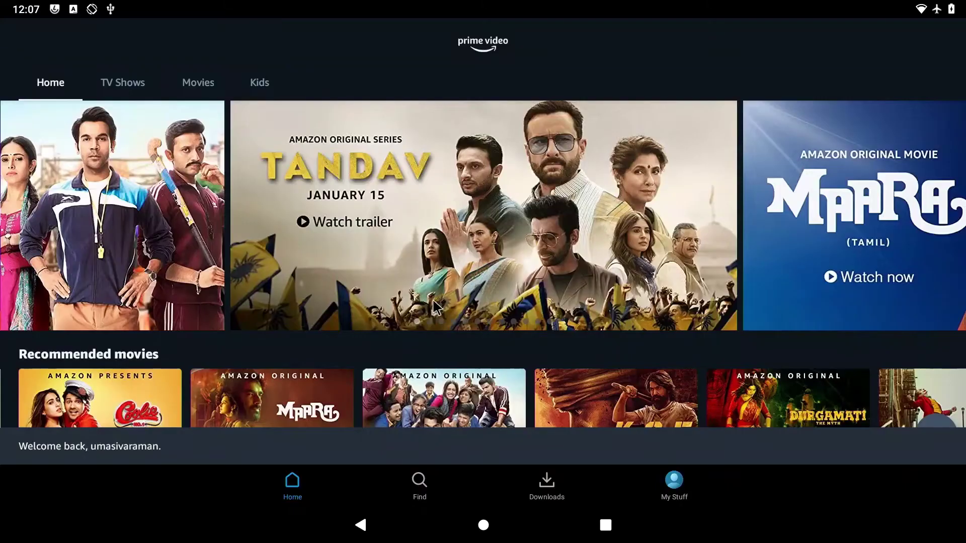
- In Prime Video, open the English titles under Watch in Your Language and start playing Tom and Jerry: The Movie
scroll(457, 193, down, 1)
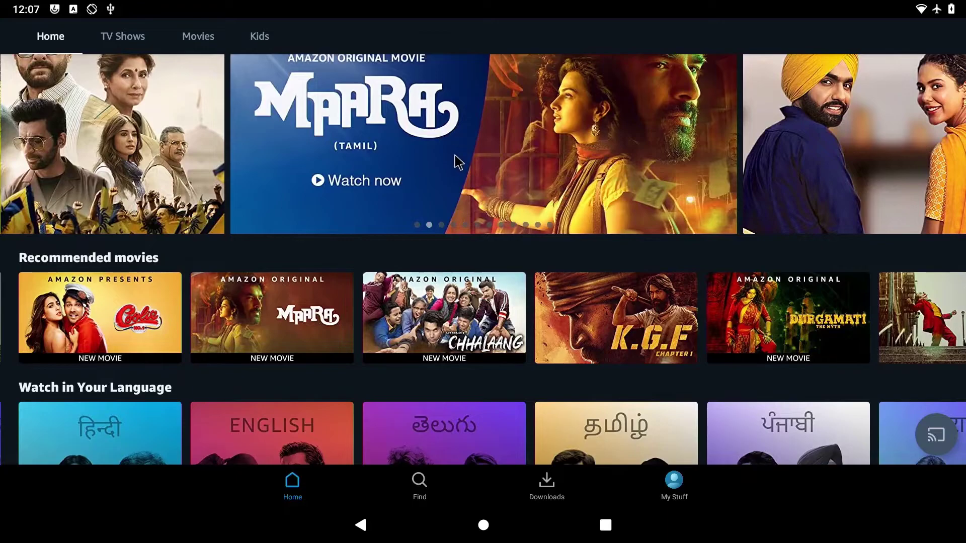
scroll(454, 153, down, 3)
click(242, 324)
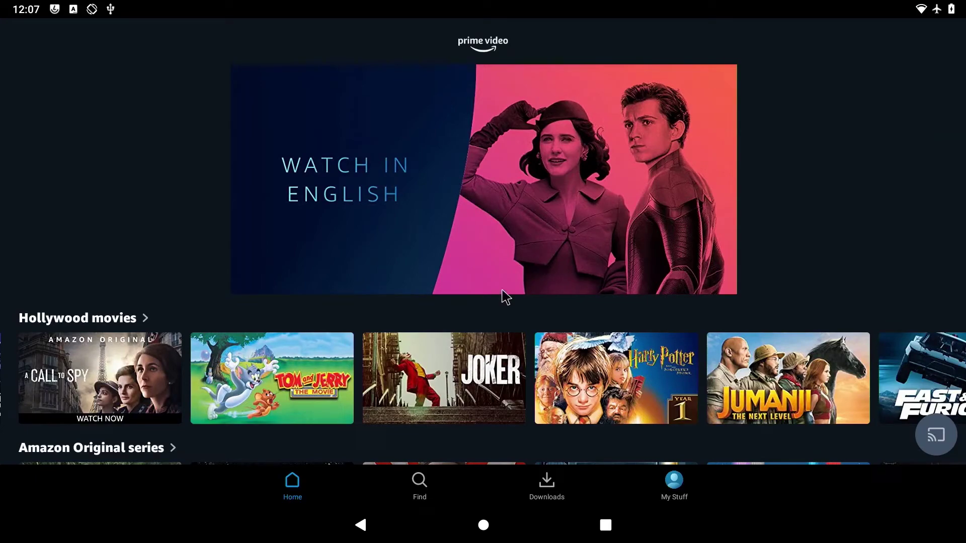
click(412, 382)
click(289, 385)
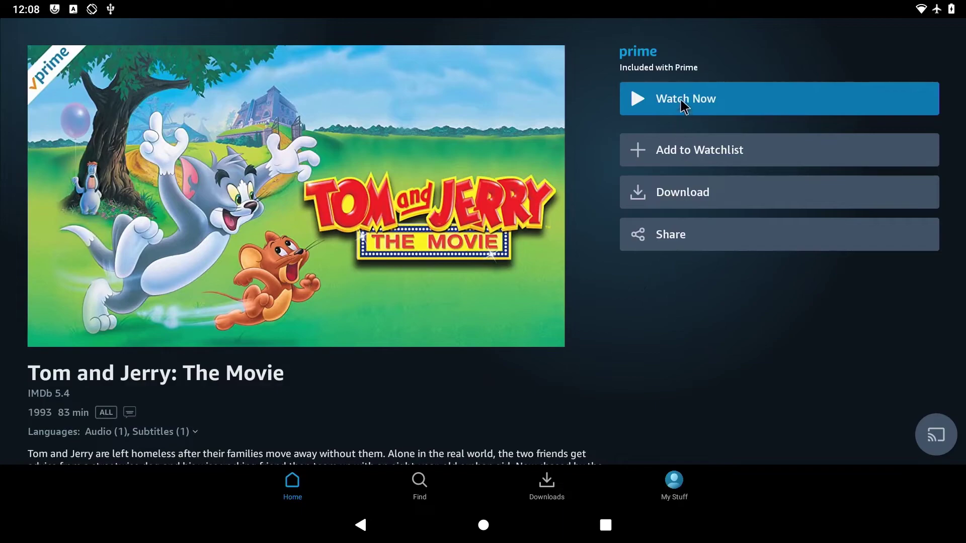
click(680, 102)
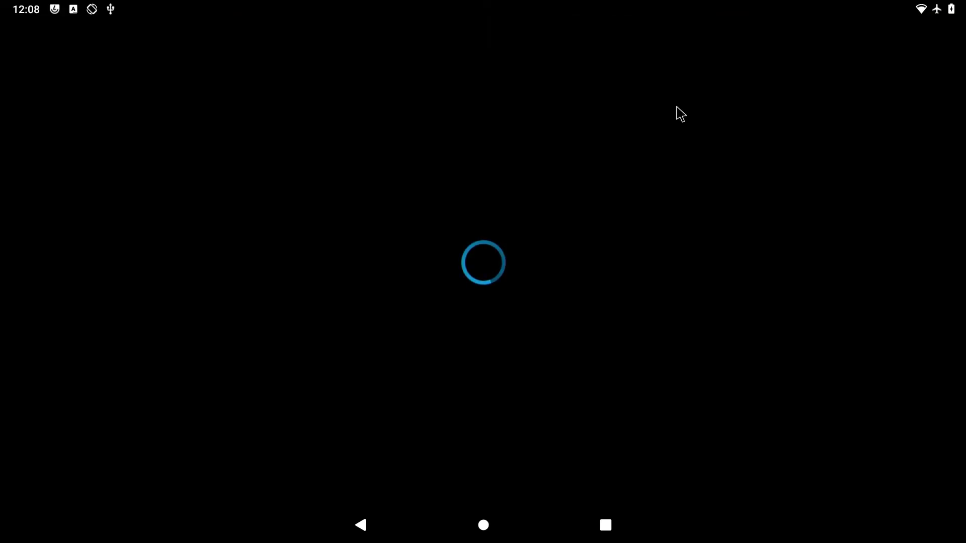